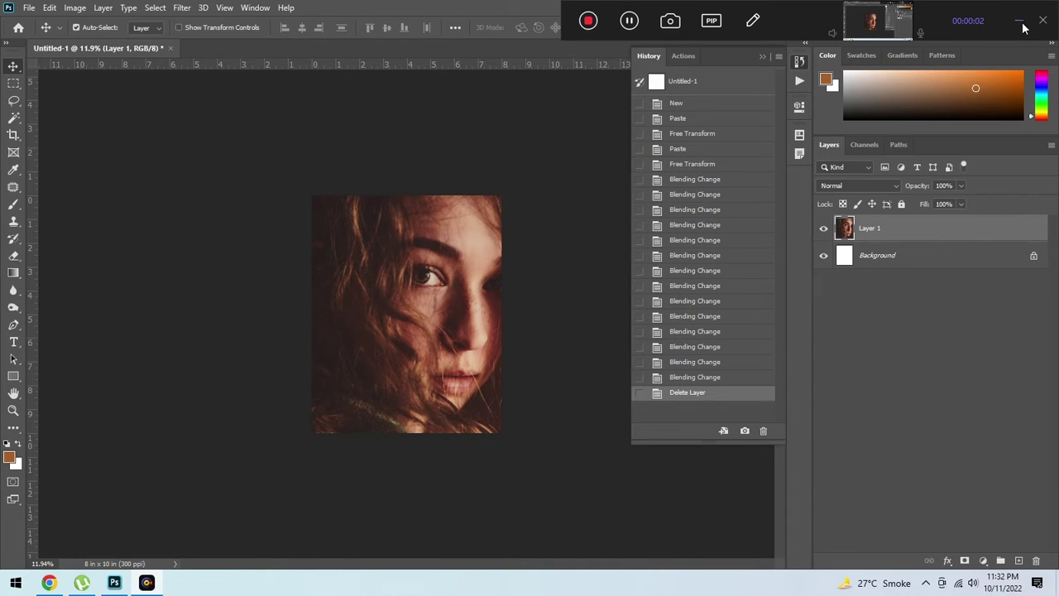
- Lift the portrait's midtones with a Curves adjustment
left_click(1020, 24)
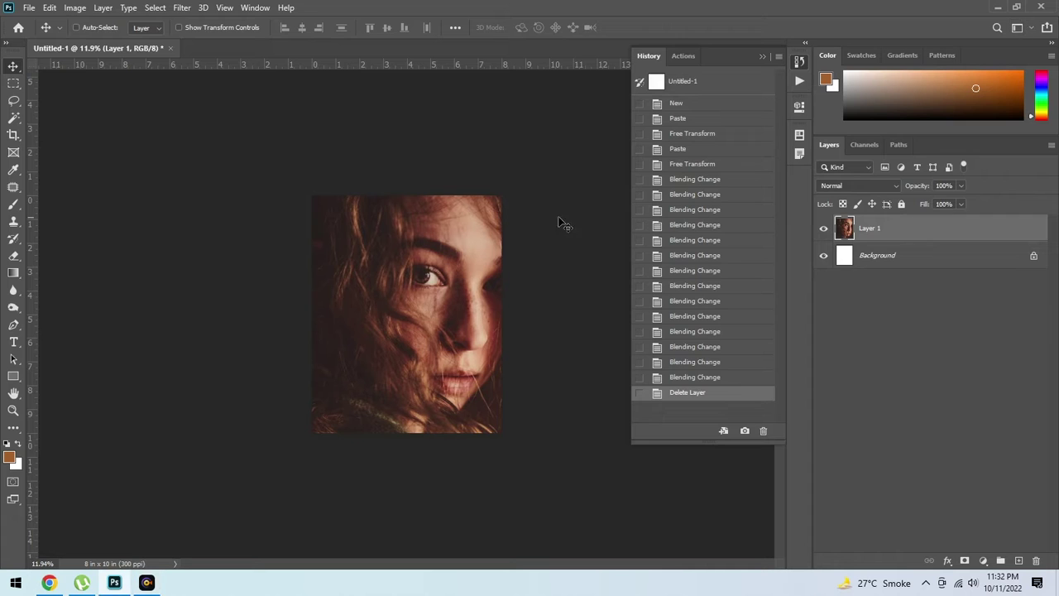
key("ctrl+m")
left_click(613, 249)
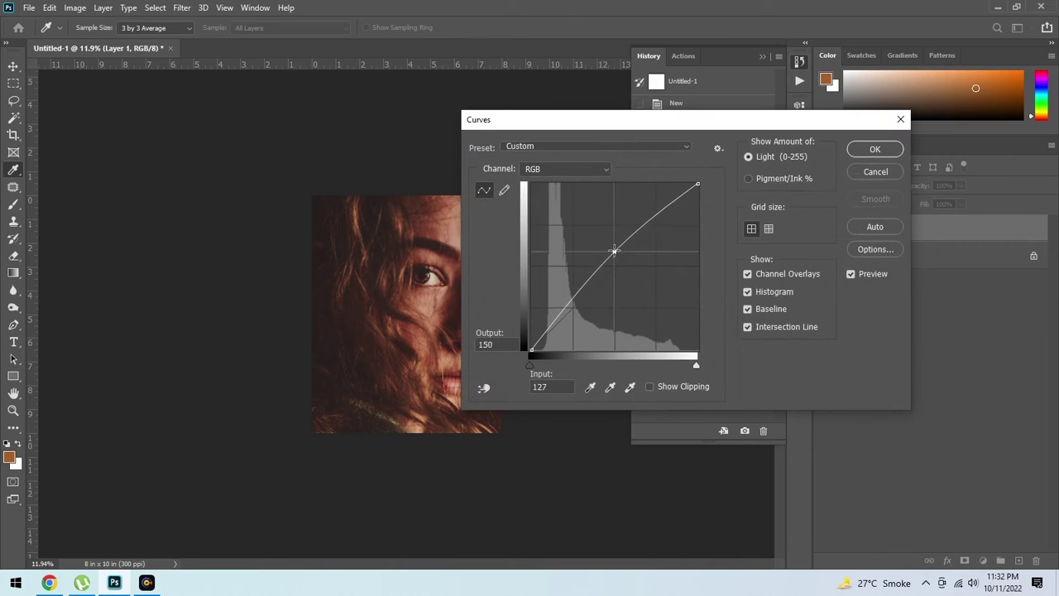
key("Return")
- Commit a crop and check Image Size without changing it
key("c")
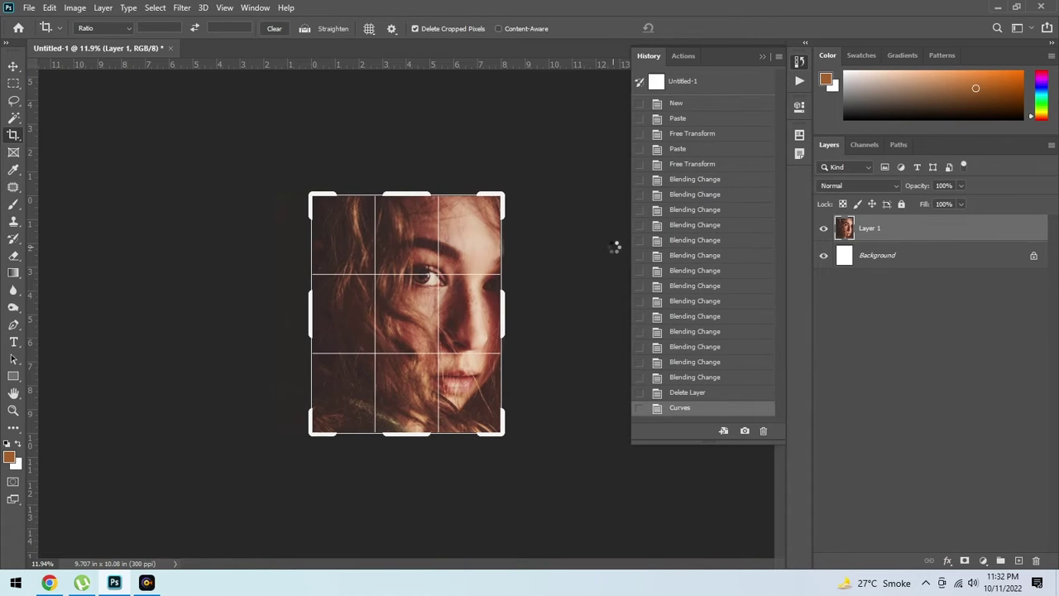
key("Return")
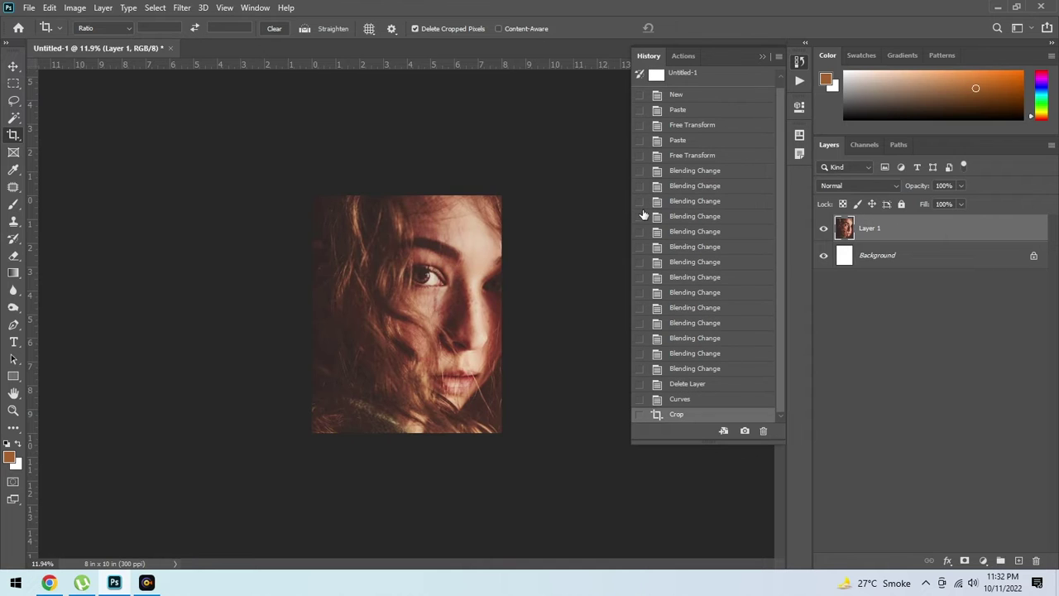
key("ctrl+alt+i")
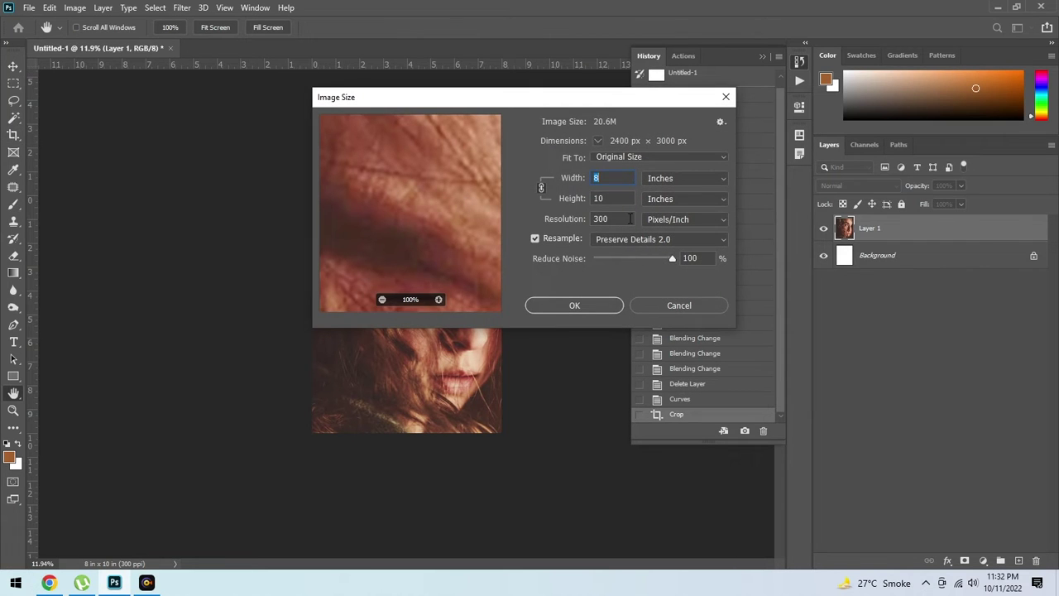
left_click(566, 303)
key("c")
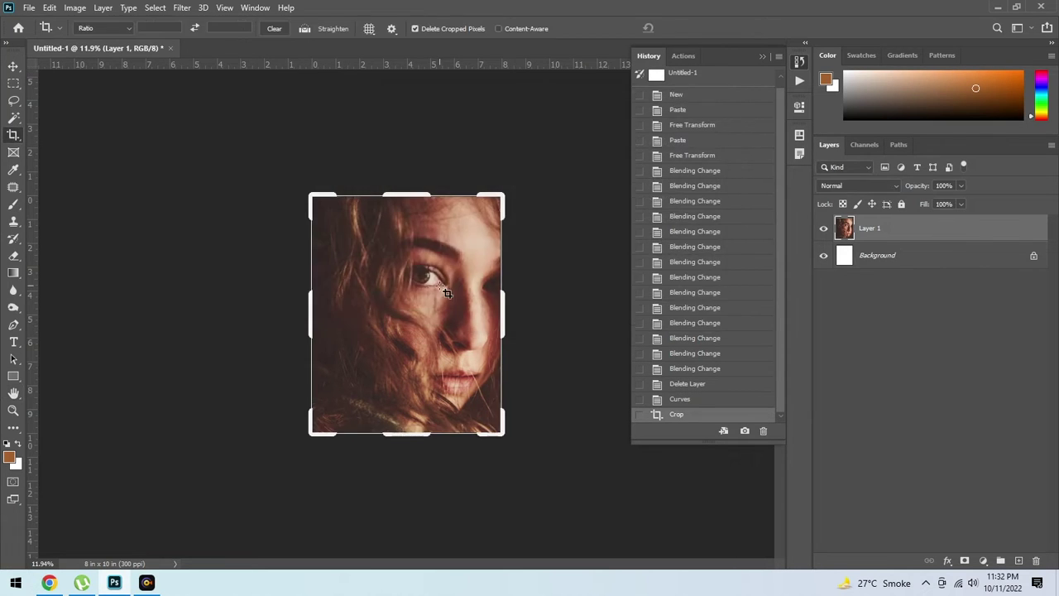
left_click(12, 67)
scroll(426, 233, "up", 2)
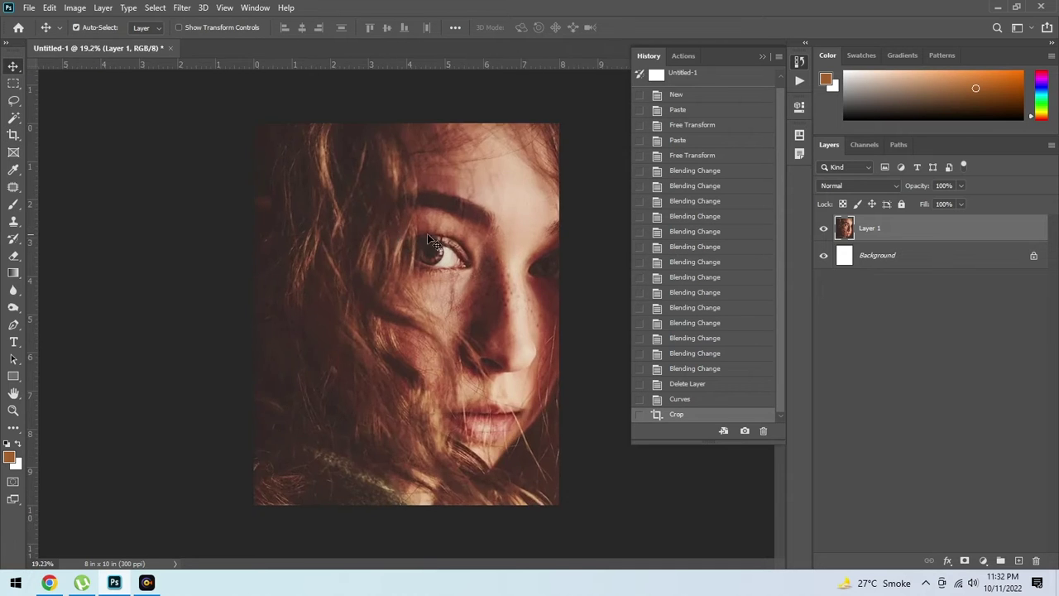
scroll(440, 233, "up", 2)
scroll(440, 233, "down", 2)
- Tweak Reduce Noise in Image Size, keeping the document at 8 × 10 inches, 300 ppi
key("ctrl+alt+i")
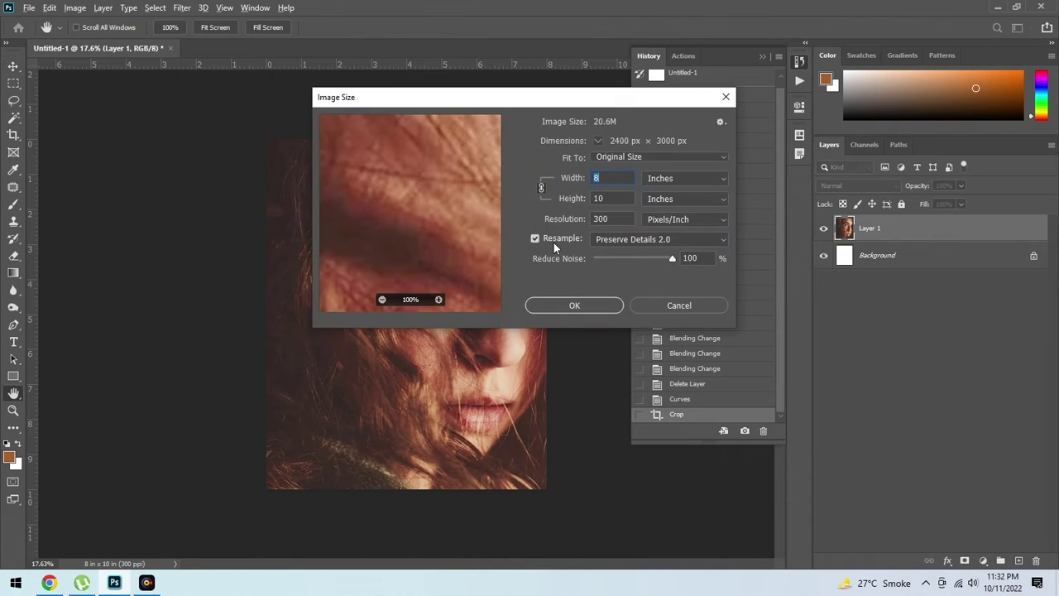
left_click_drag(685, 257, 645, 262)
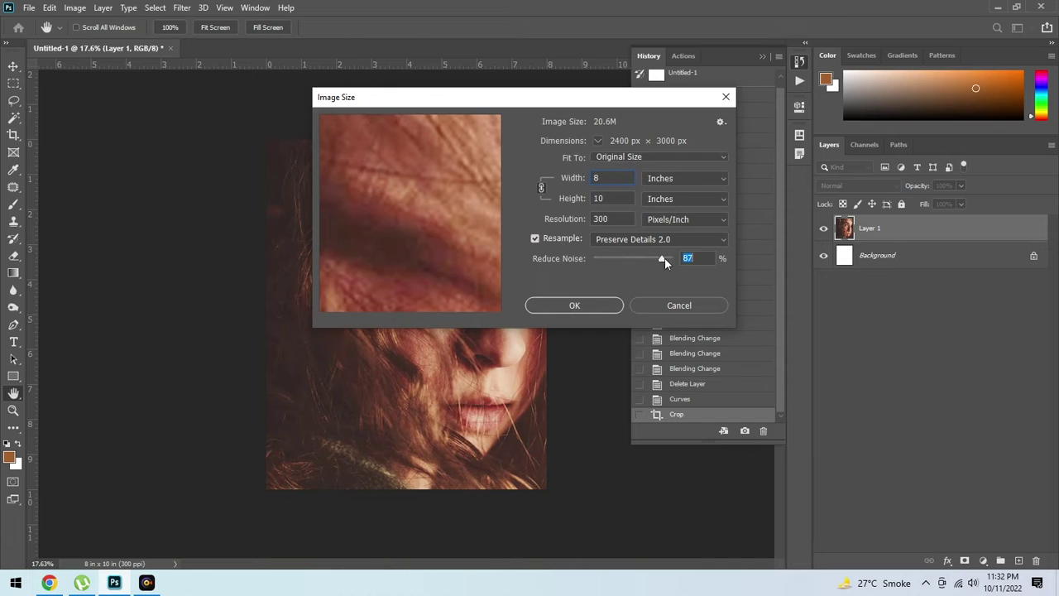
left_click(597, 311)
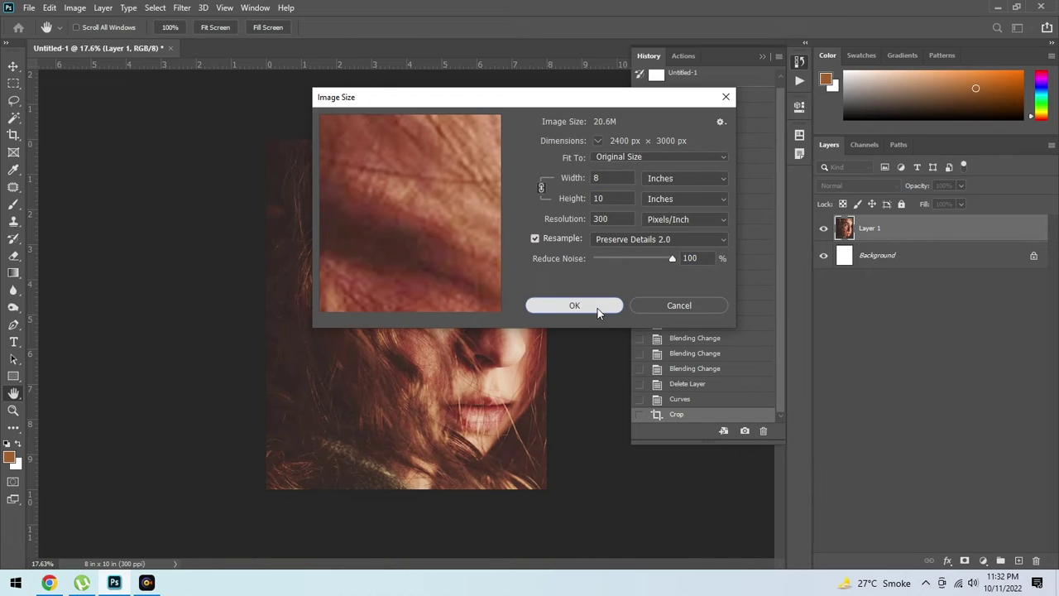
key("v")
scroll(344, 231, "up", 3)
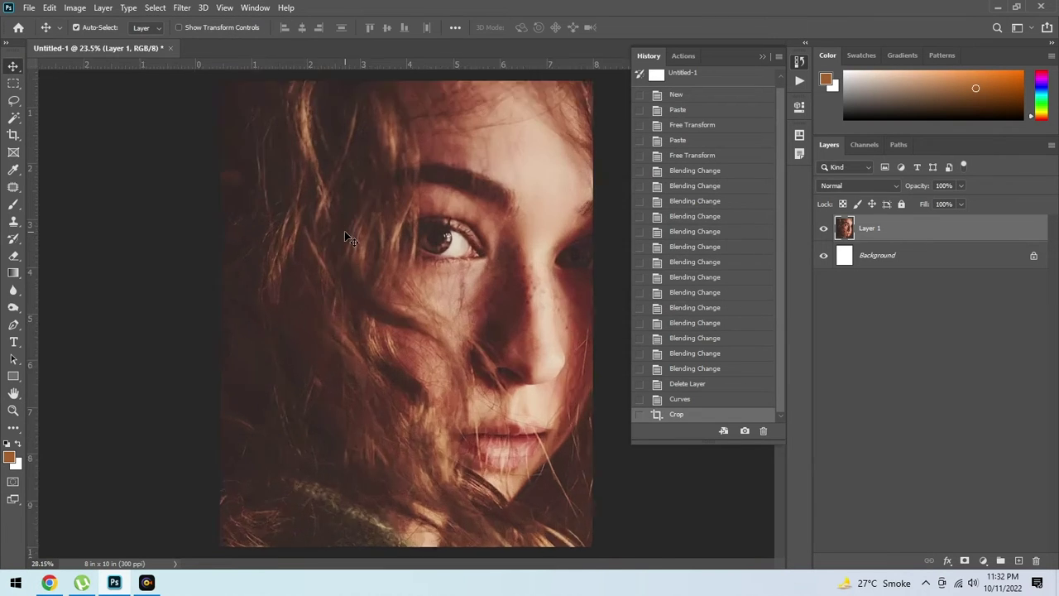
scroll(356, 234, "down", 2)
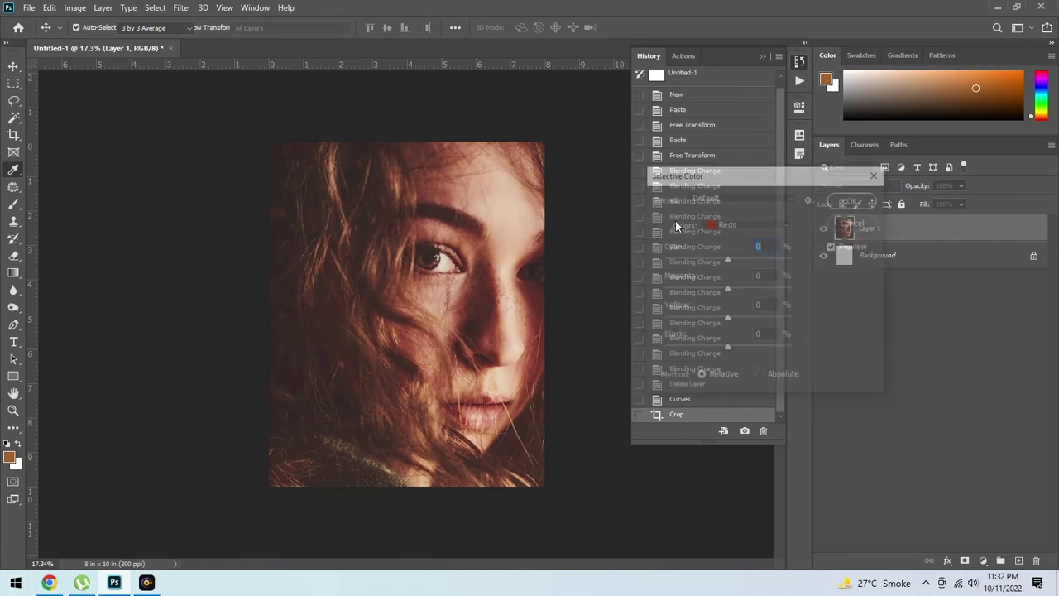
- Deepen the portrait's blacks using Selective Color's Blacks range
left_click(720, 224)
left_click(734, 335)
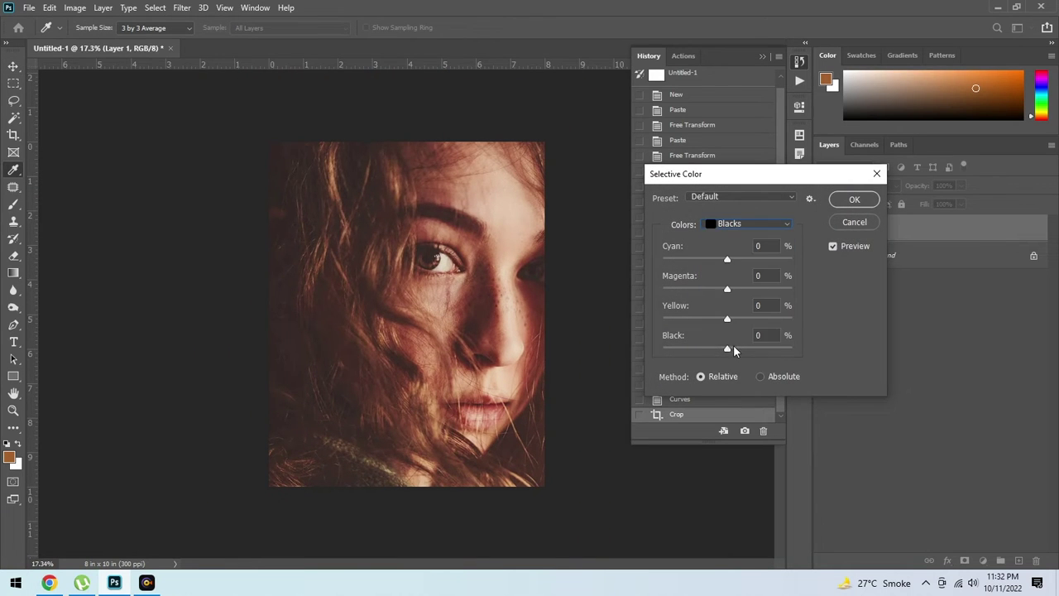
left_click_drag(727, 348, 732, 345)
key("Return")
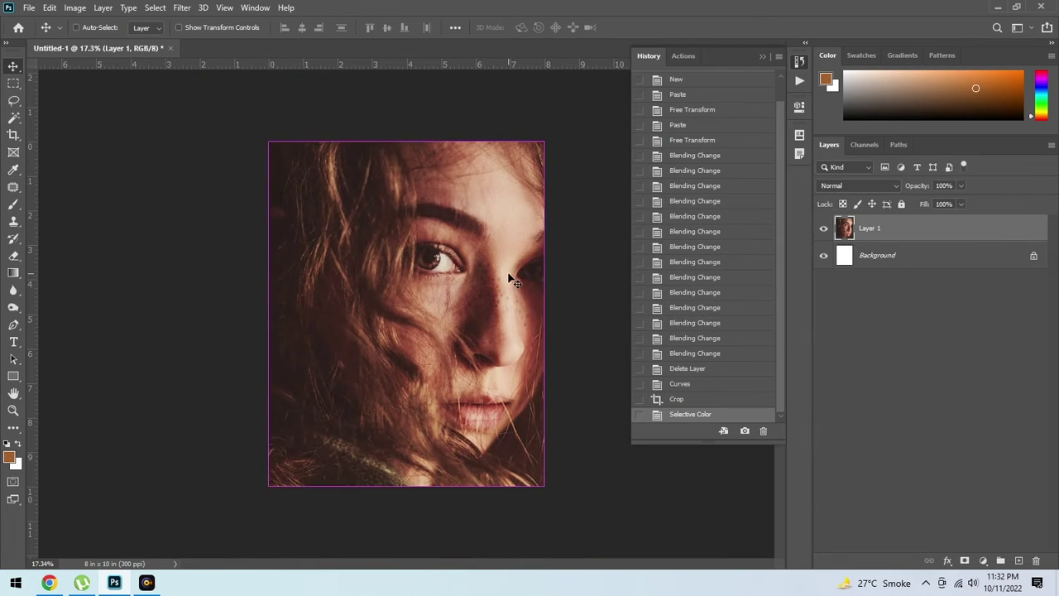
- Lower the portrait's saturation with Hue/Saturation
key("ctrl+u")
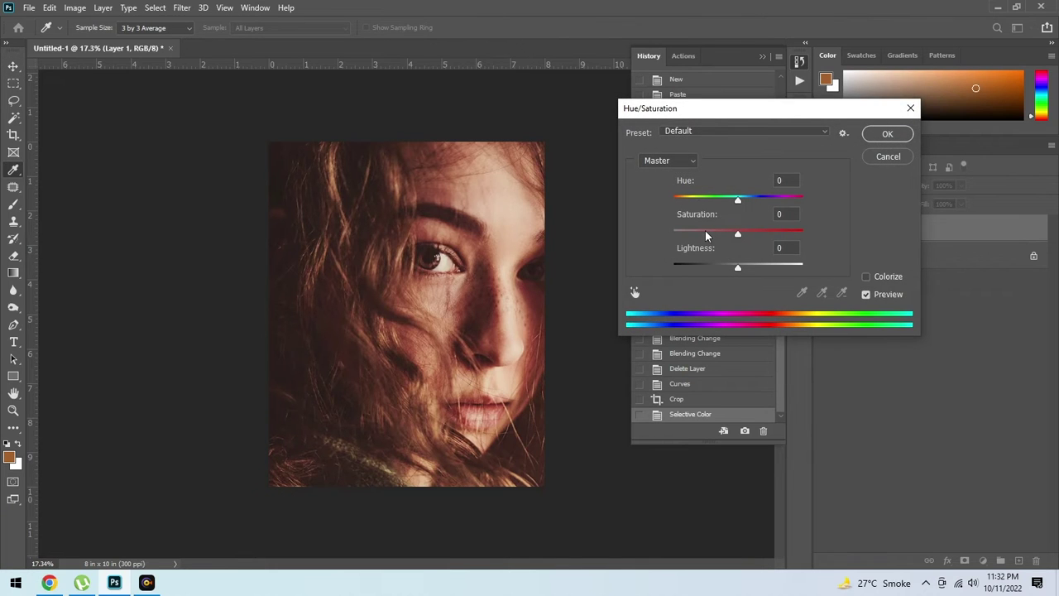
left_click(704, 232)
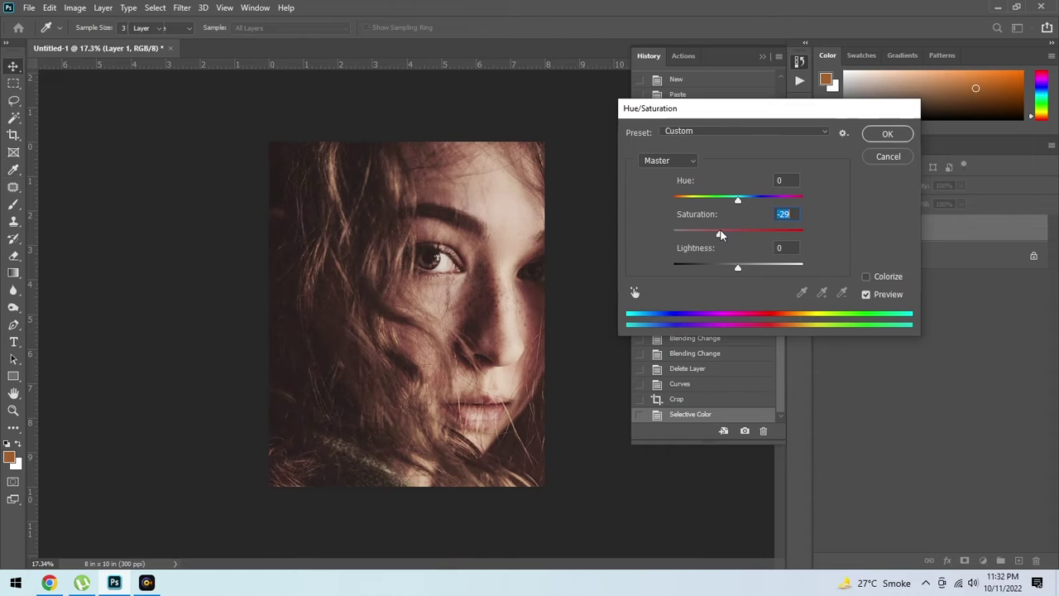
key("Return")
- Shift the midtone colour balance away from blue, then minimize Photoshop
key("ctrl+b")
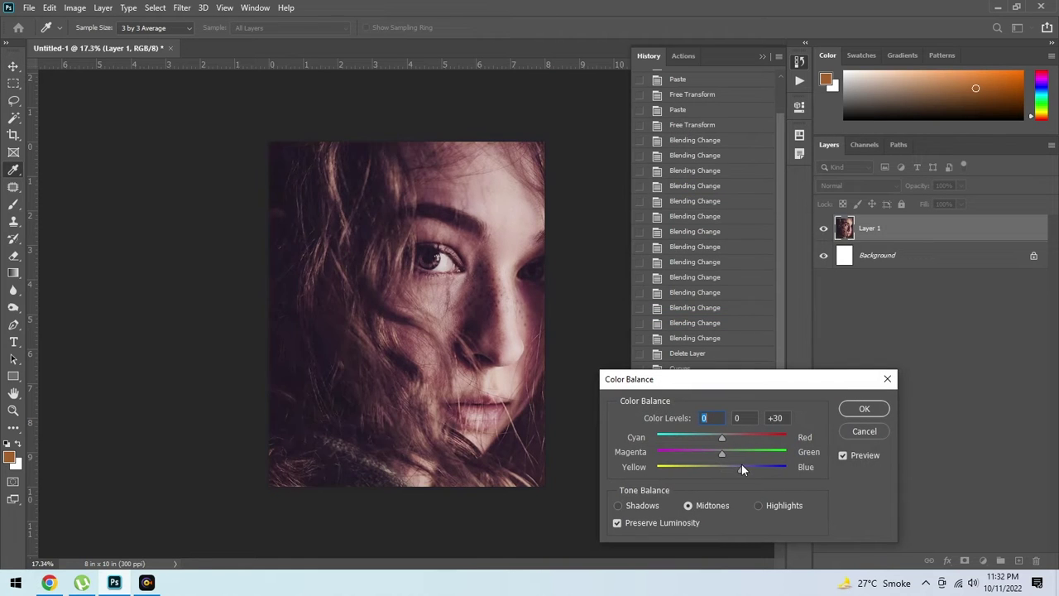
left_click_drag(741, 466, 732, 460)
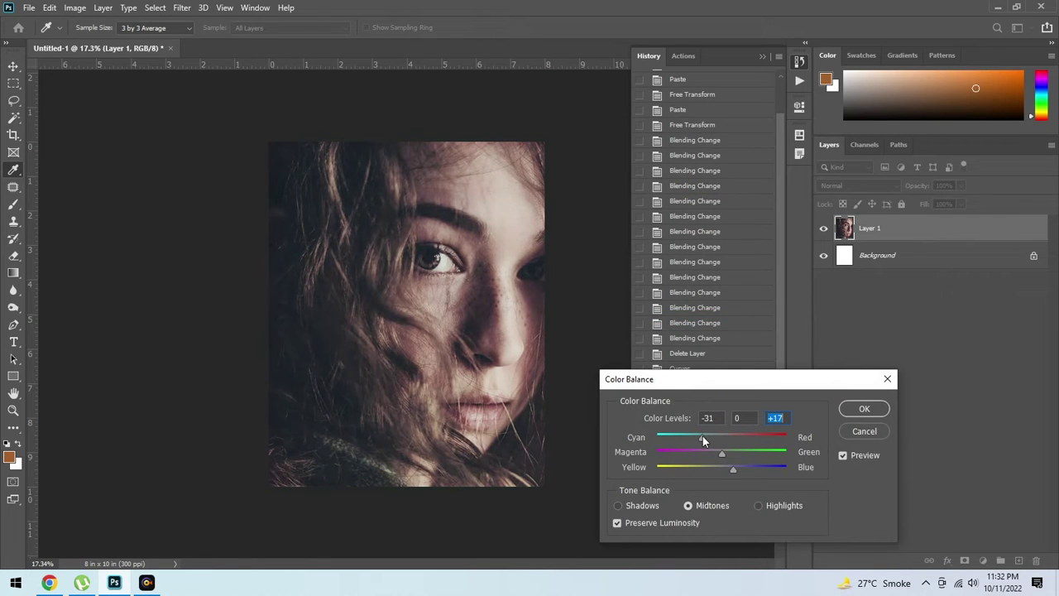
key("Return")
key("v")
scroll(453, 285, "down", 1)
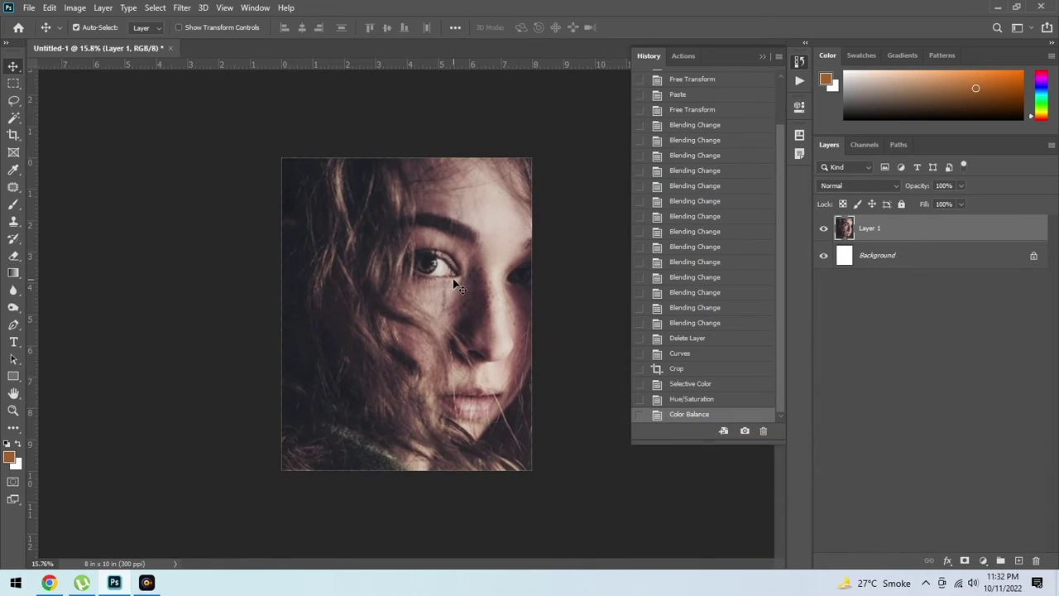
left_click(997, 8)
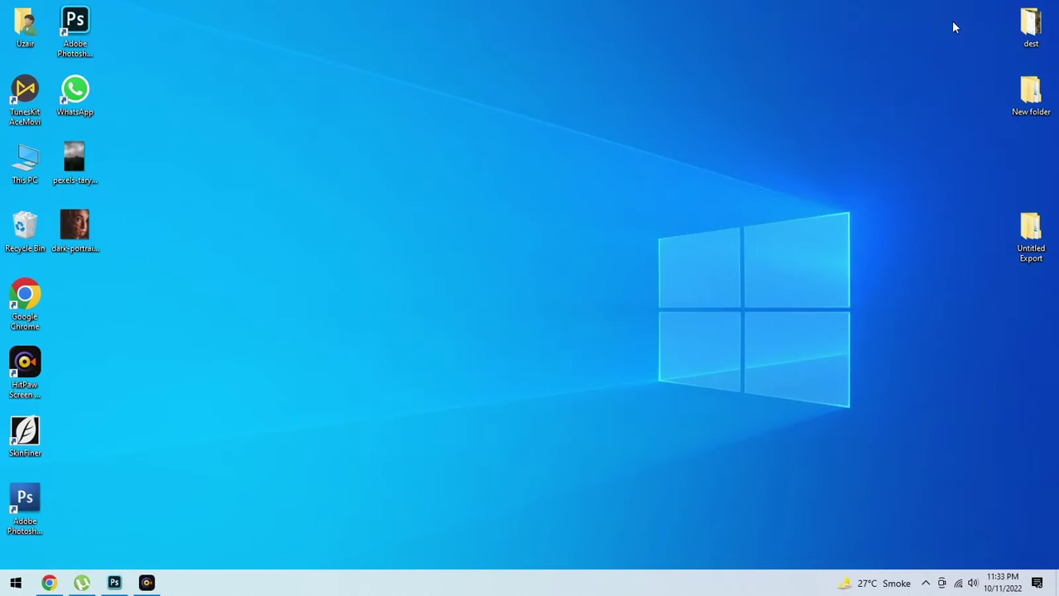
- Restore Photoshop and drag in pexels-taryn-elliott-8549417.jpg as a second document
left_click(114, 582)
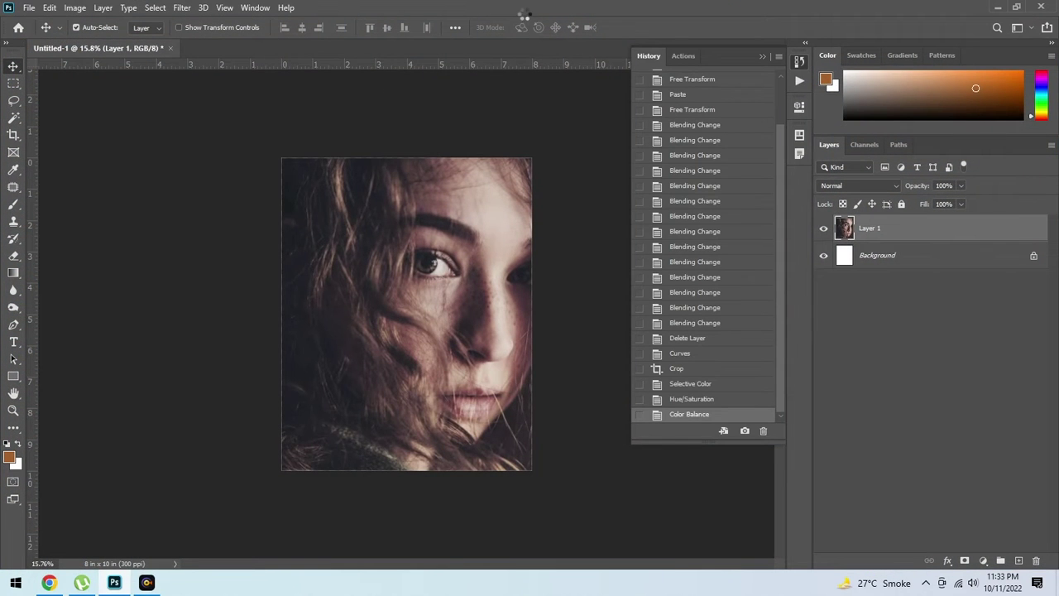
left_click_drag(523, 15, 524, 13)
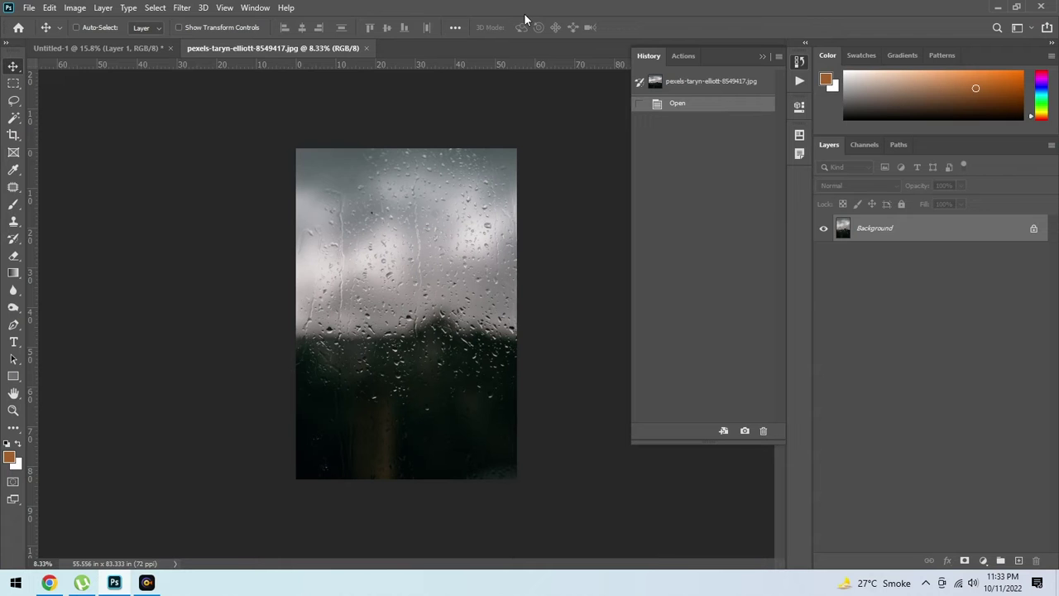
scroll(468, 169, "up", 3)
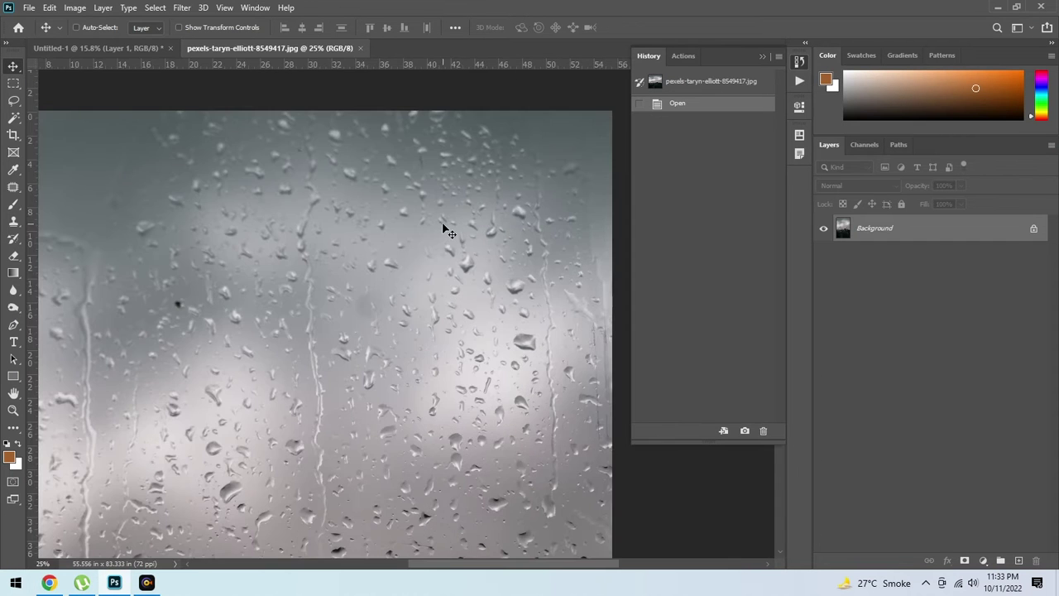
scroll(401, 300, "down", 3)
scroll(405, 248, "down", 4)
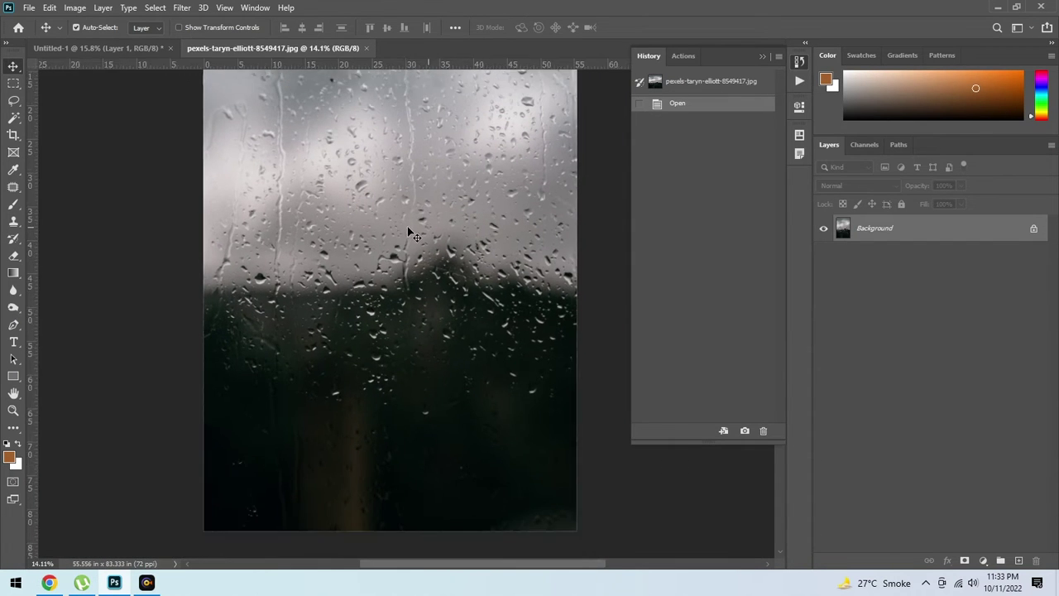
- Outline the rain photo's dark lower area with the Patch tool, content-aware fill it, and deselect
key("j")
mouse_move(579, 278)
left_mouse_down()
mouse_move(448, 239)
mouse_move(204, 391)
mouse_move(220, 515)
mouse_move(480, 532)
left_mouse_up()
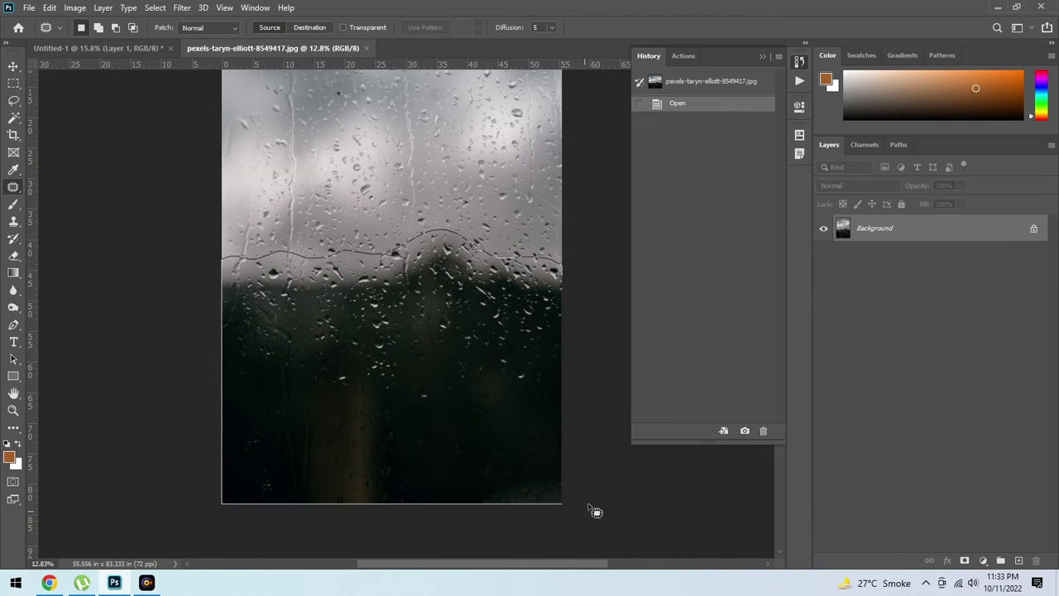
left_click_drag(588, 505, 582, 279)
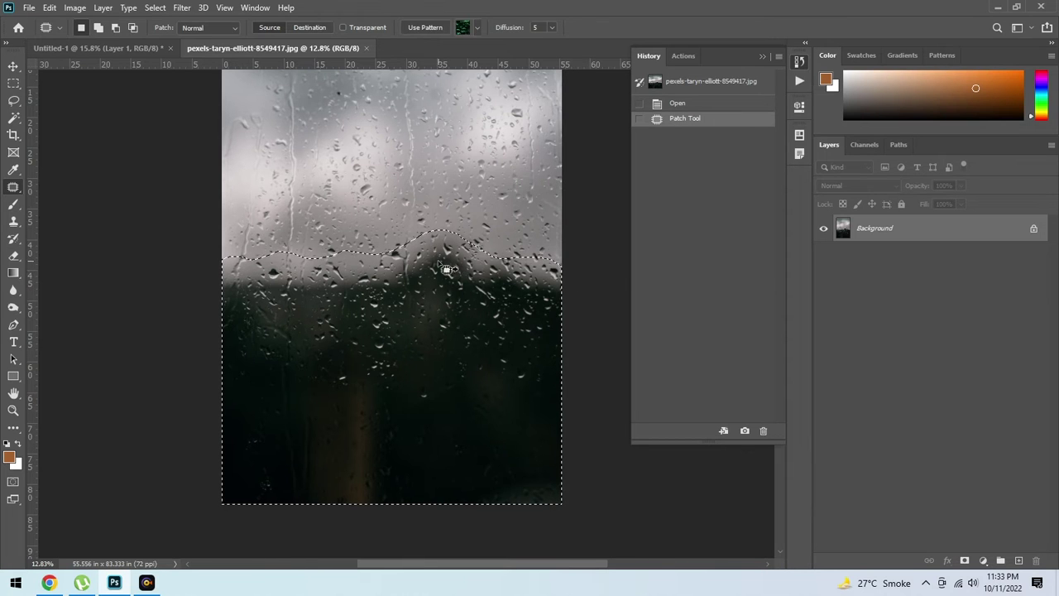
key("shift+BackSpace")
left_click(609, 146)
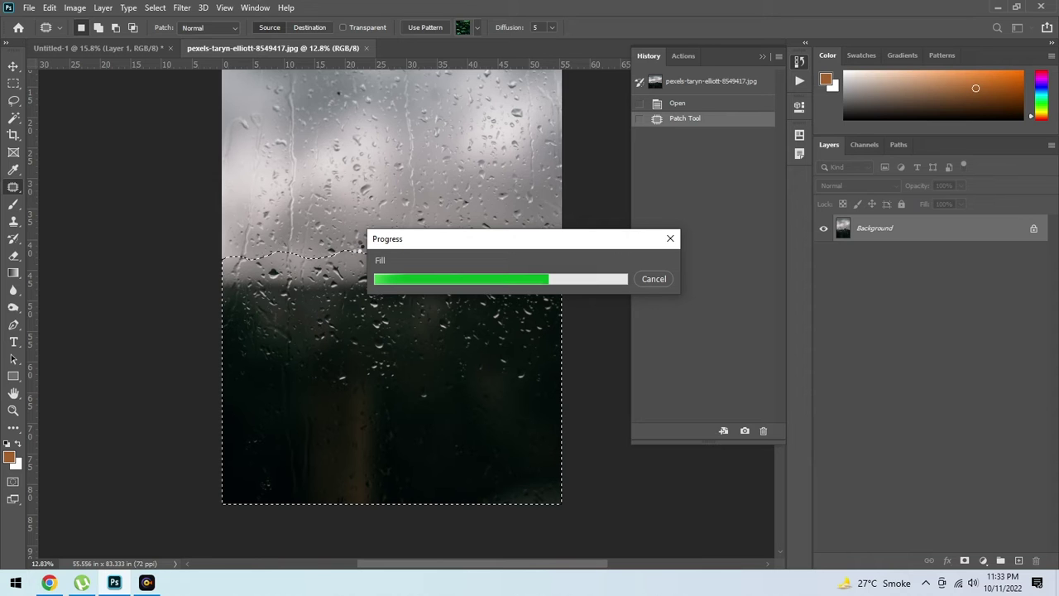
key("ctrl+0")
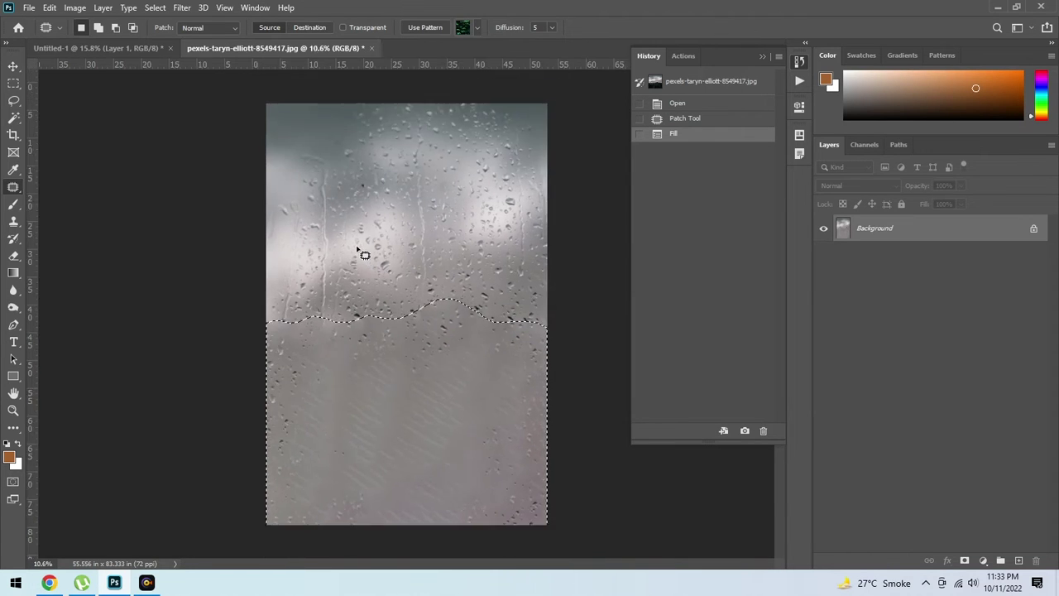
scroll(362, 252, "down", 2)
scroll(402, 315, "up", 3)
scroll(413, 322, "up", 3)
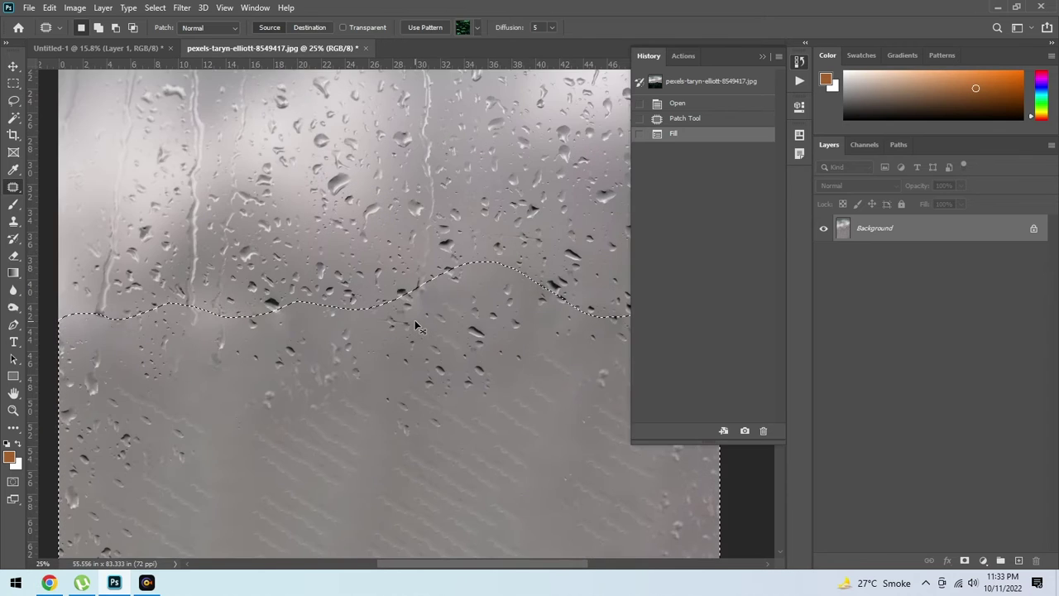
scroll(416, 324, "down", 4)
key("ctrl+d")
scroll(418, 323, "up", 2)
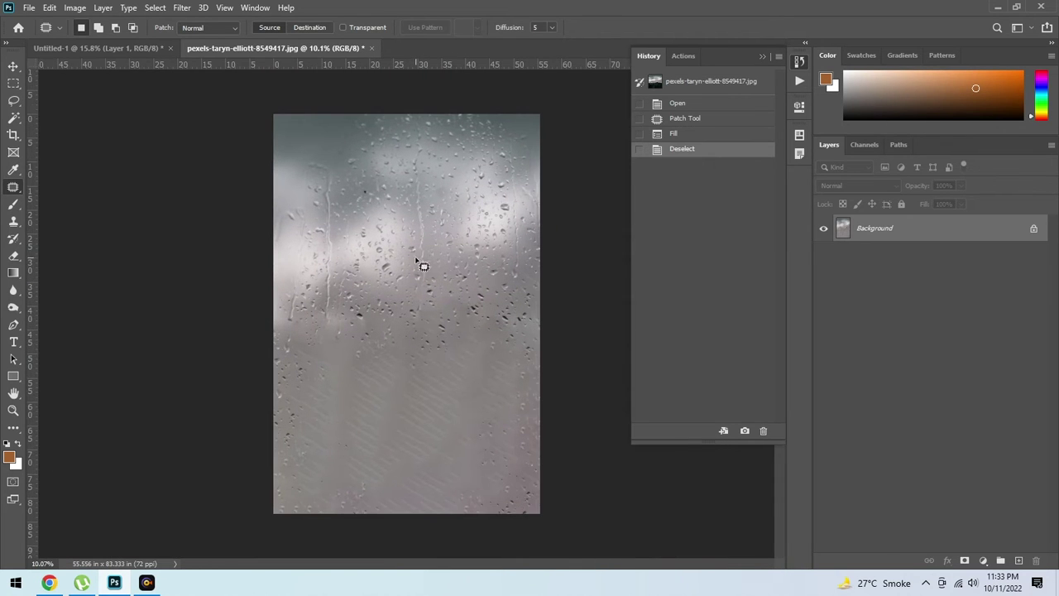
- Set up the Clone Stamp with size 1300 and 100% flow
key("s")
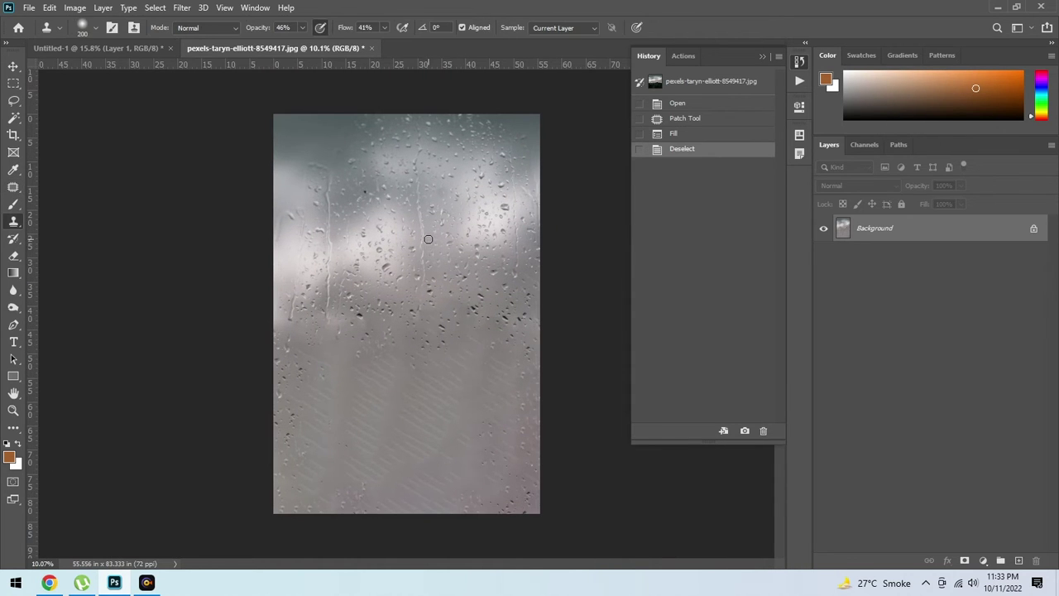
key("bracketright")
key("bracketright")
key("bracketright")
left_click_drag(350, 30, 451, 225)
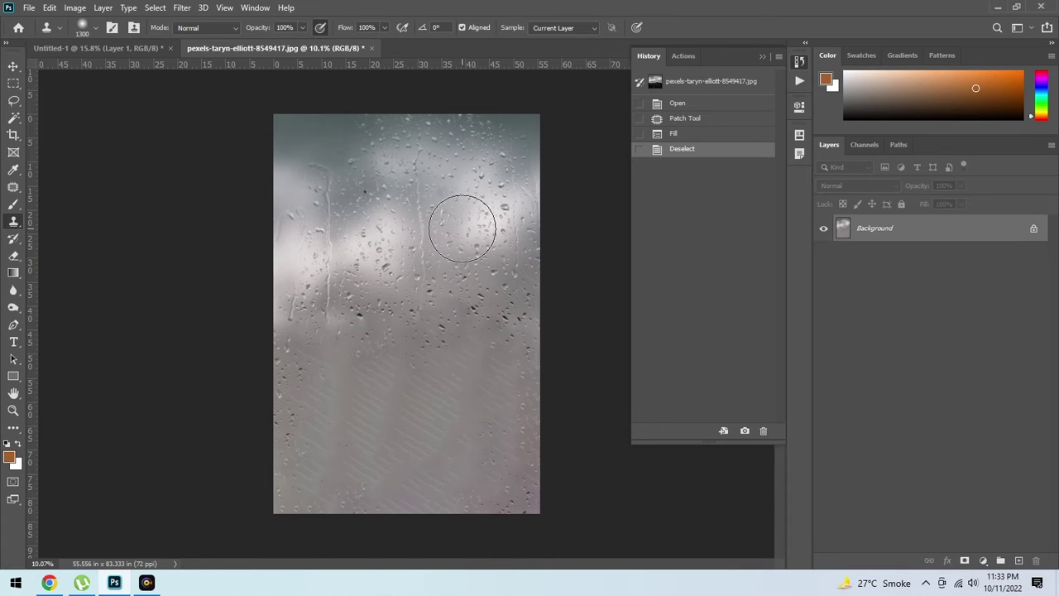
- Clone bright cloud and raindrop texture over the lower, right and bottom areas
left_click(414, 394, "alt")
mouse_move(414, 393)
left_mouse_down()
mouse_move(414, 354)
mouse_move(416, 500)
mouse_move(489, 347)
mouse_move(503, 489)
left_mouse_up()
left_click_drag(529, 364, 513, 414)
mouse_move(513, 496)
left_mouse_down()
mouse_move(425, 491)
mouse_move(413, 472)
left_mouse_up()
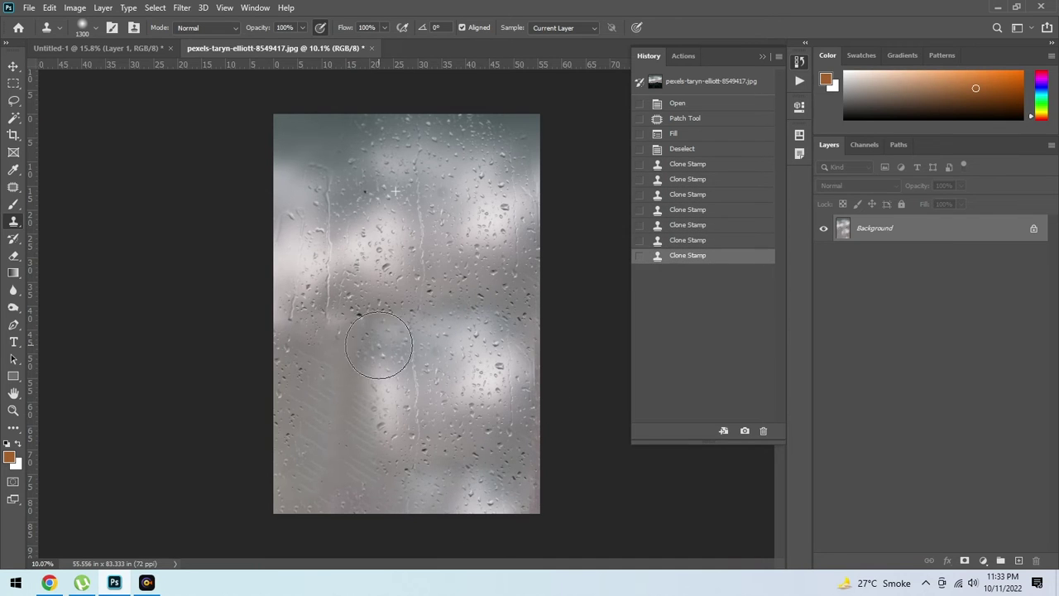
left_click_drag(378, 345, 348, 355)
mouse_move(331, 356)
left_mouse_down()
mouse_move(315, 381)
mouse_move(350, 371)
mouse_move(359, 437)
left_mouse_up()
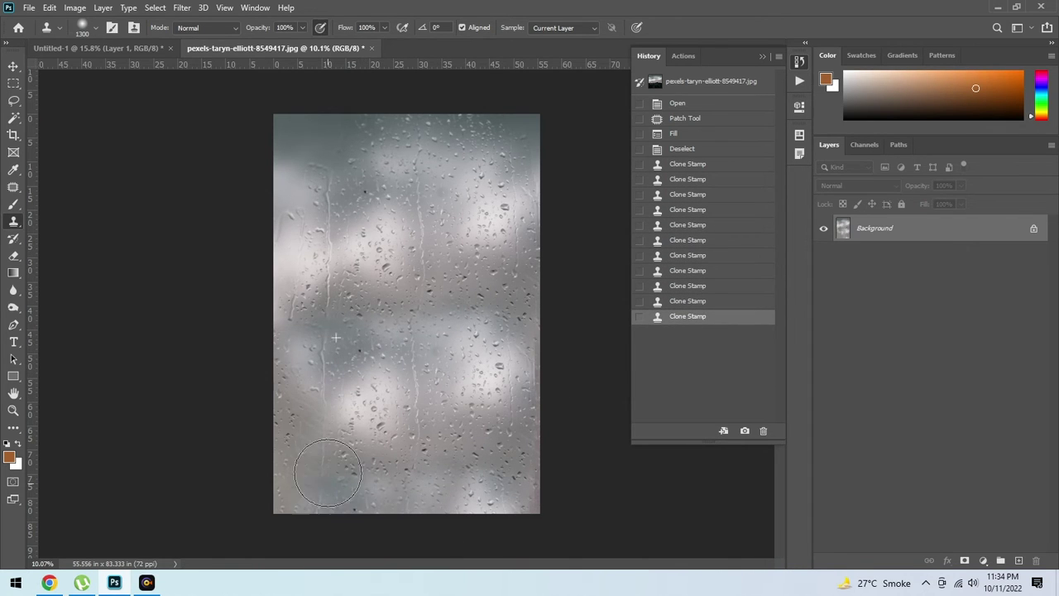
mouse_move(327, 472)
left_mouse_down()
mouse_move(306, 363)
mouse_move(497, 501)
left_mouse_up()
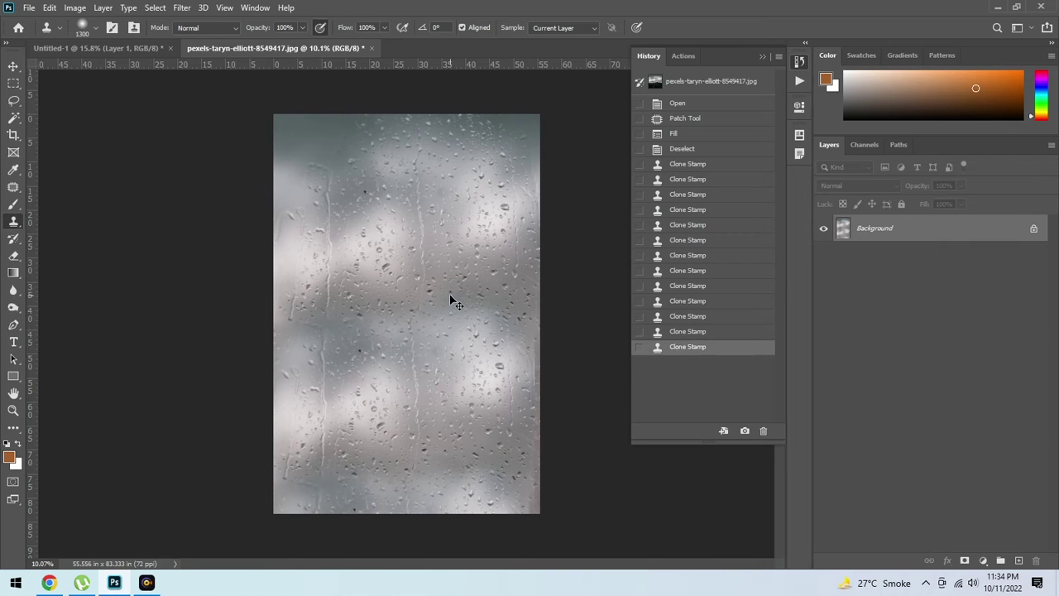
key("ctrl+a")
key("ctrl+d")
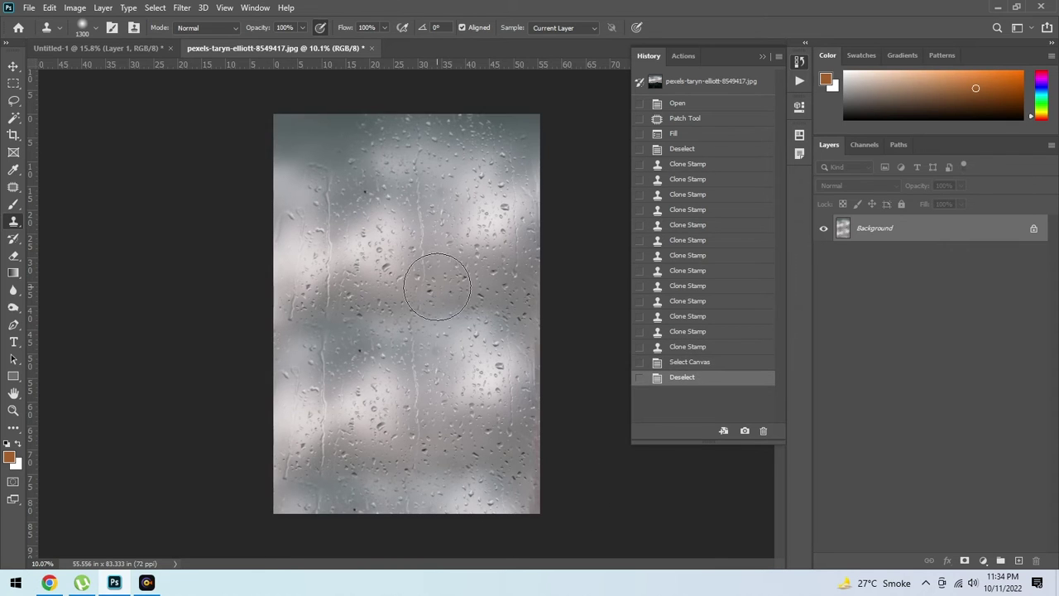
- Paste the rain texture into Untitled-1 and scale it to cover the whole portrait canvas
left_click(124, 48)
key("v")
right_click(453, 218)
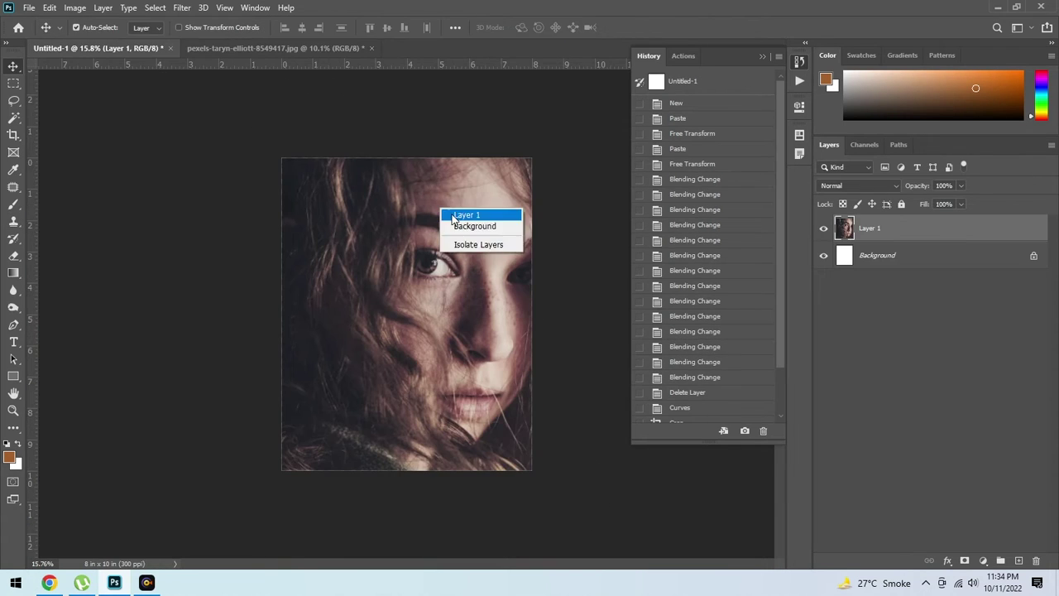
key("Escape")
key("ctrl+minus")
key("ctrl+minus")
key("ctrl+v")
key("ctrl+t")
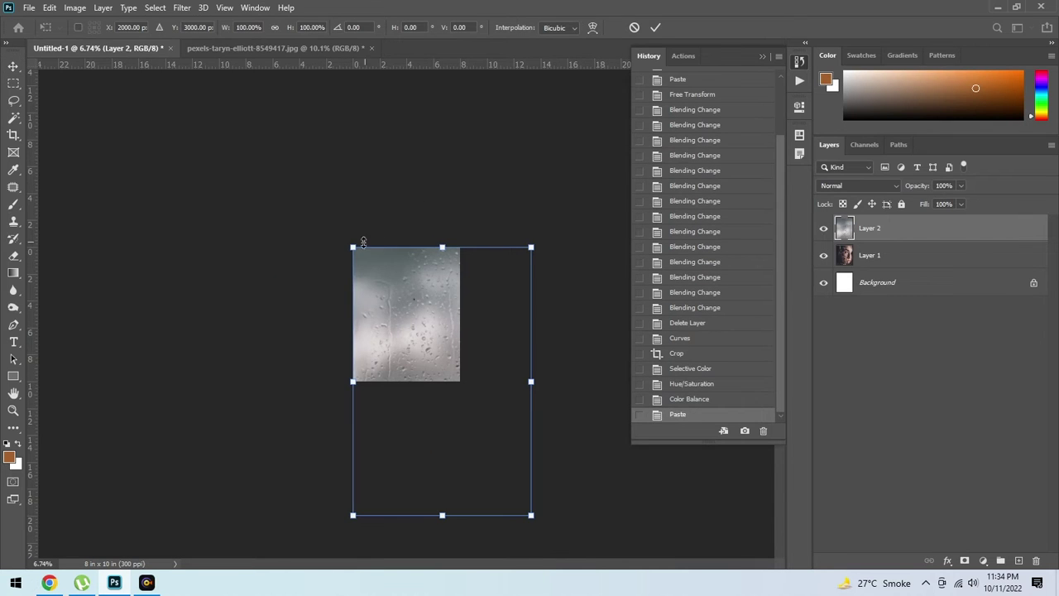
mouse_move(362, 240)
left_mouse_down()
mouse_move(408, 329)
mouse_move(394, 313)
mouse_move(468, 247)
mouse_move(472, 230)
left_mouse_up()
left_click_drag(441, 273, 434, 285)
key("Return")
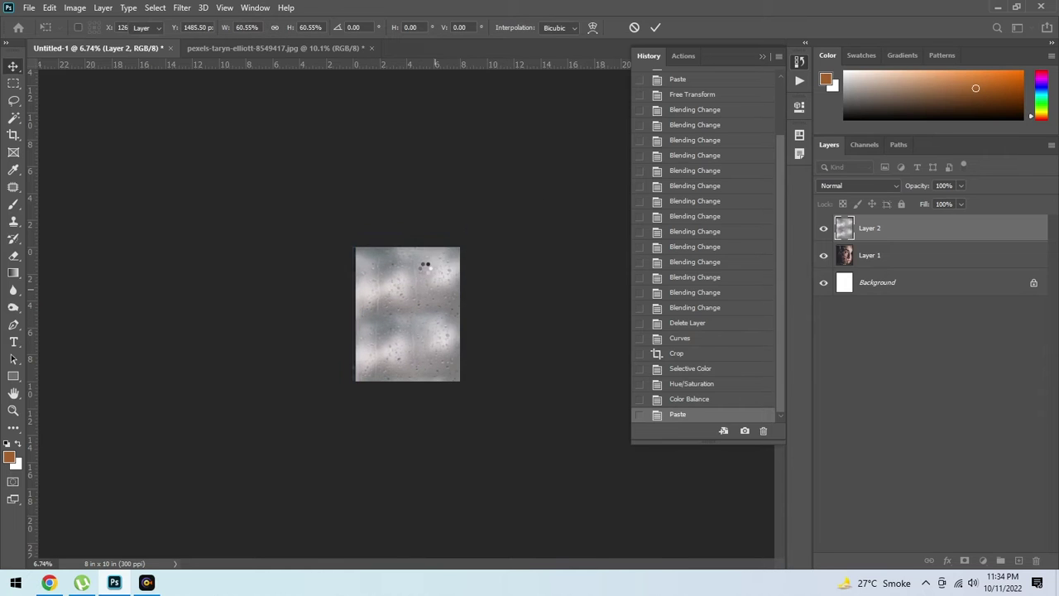
left_click(852, 185)
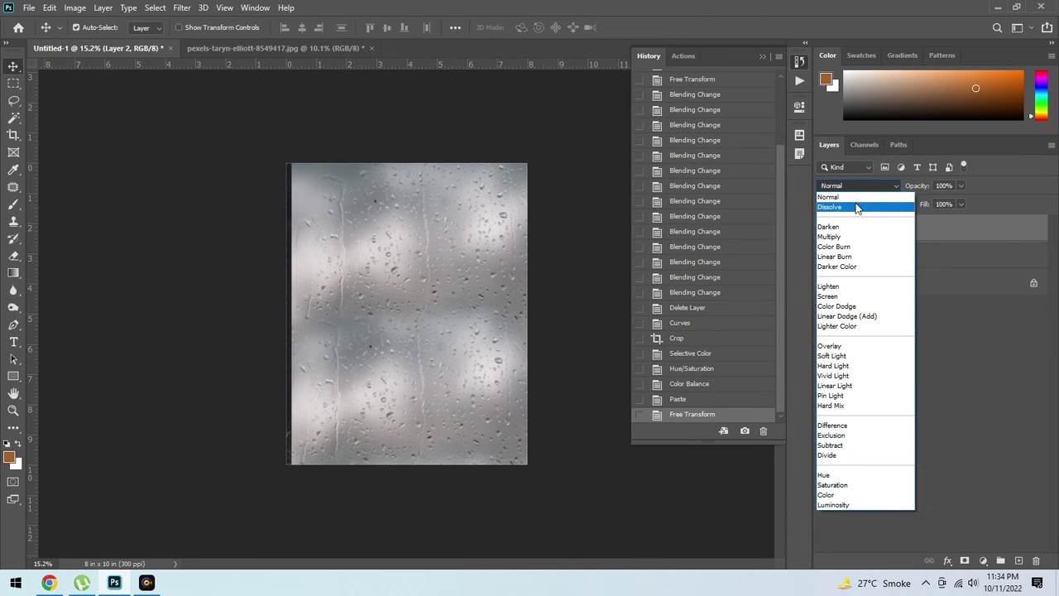
- Try Dissolve and Darken on Layer 2, then settle on Multiply blending
left_click(852, 204)
left_click(852, 185)
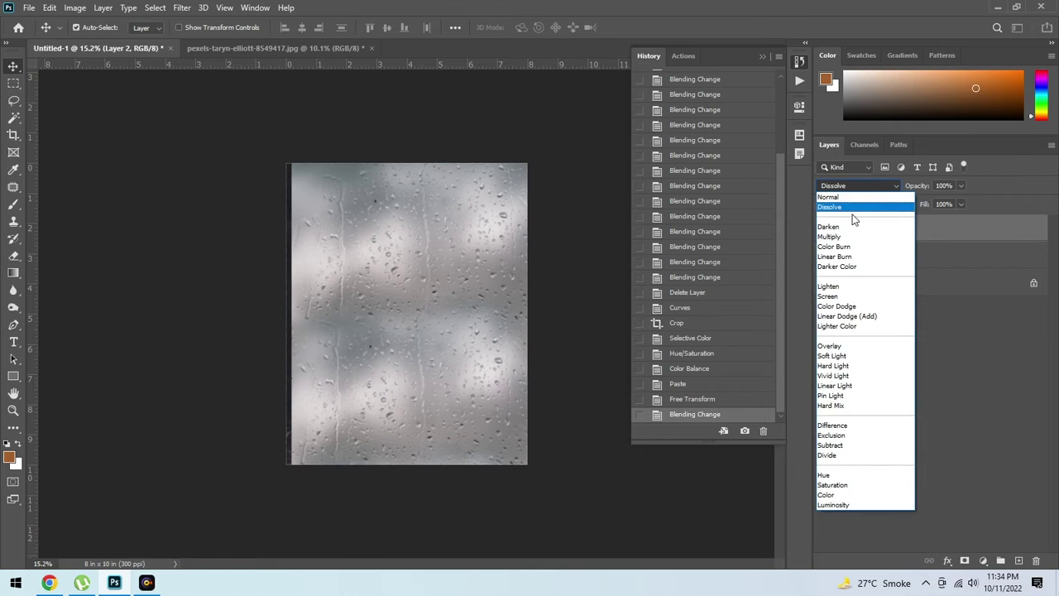
left_click(848, 231)
left_click(851, 185)
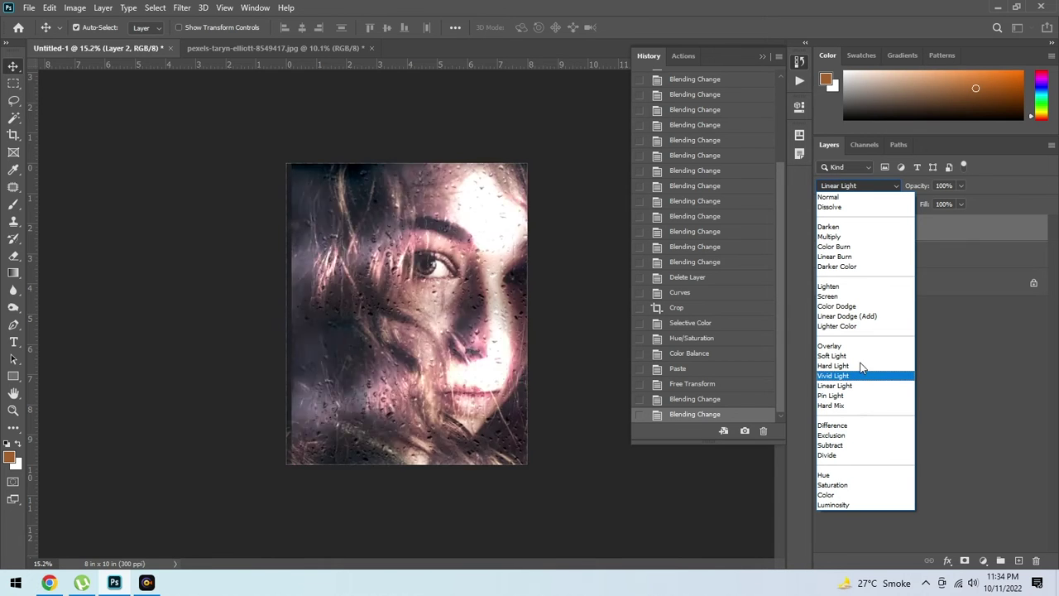
left_click(844, 238)
scroll(449, 282, "up", 3)
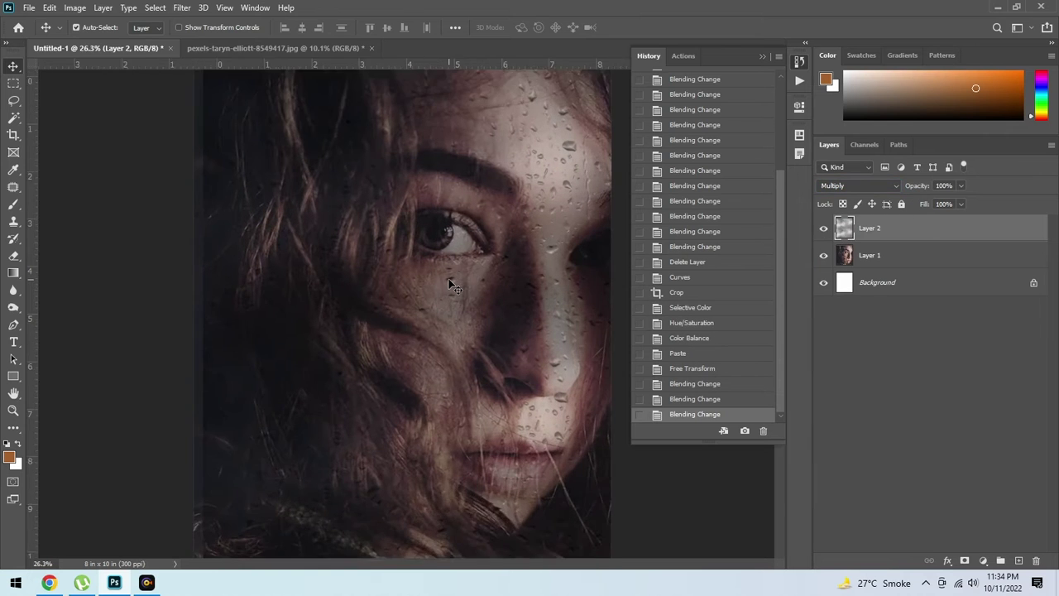
scroll(463, 278, "up", 3)
scroll(496, 269, "down", 1)
scroll(463, 248, "up", 2)
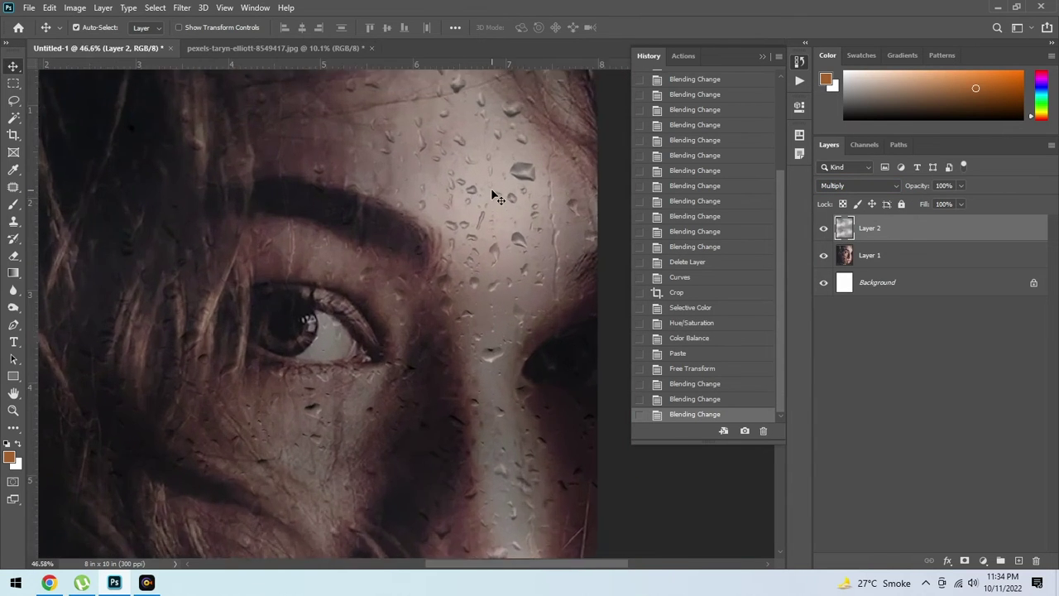
scroll(496, 190, "down", 4)
- Lift the rain layer's curve midpoint and nudge the layer into alignment with the portrait
key("ctrl+m")
left_click_drag(610, 257, 609, 286)
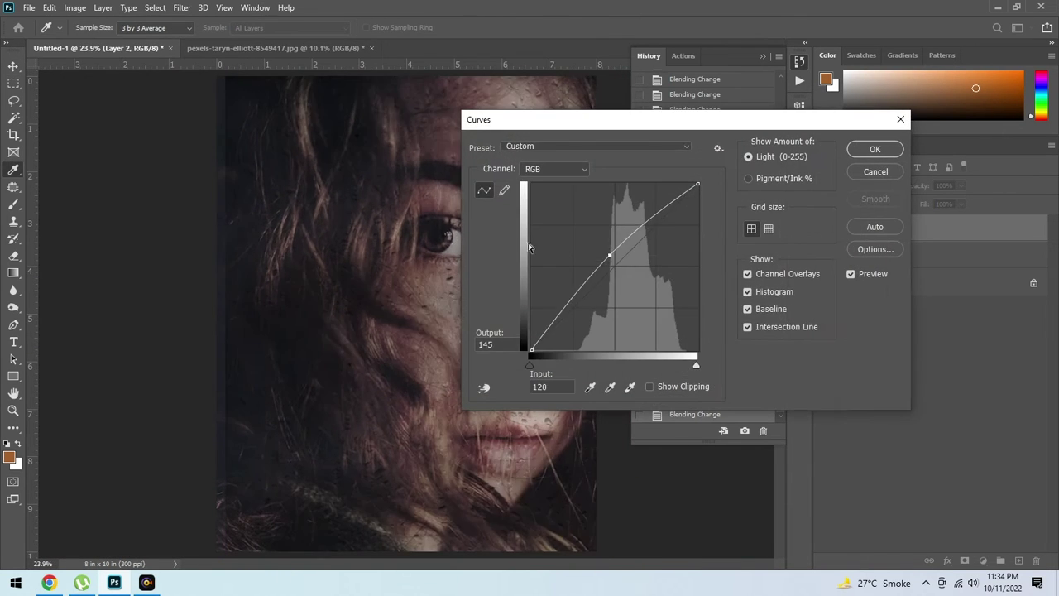
key("Return")
scroll(444, 227, "down", 3)
key("ctrl+t")
left_click_drag(439, 229, 436, 224)
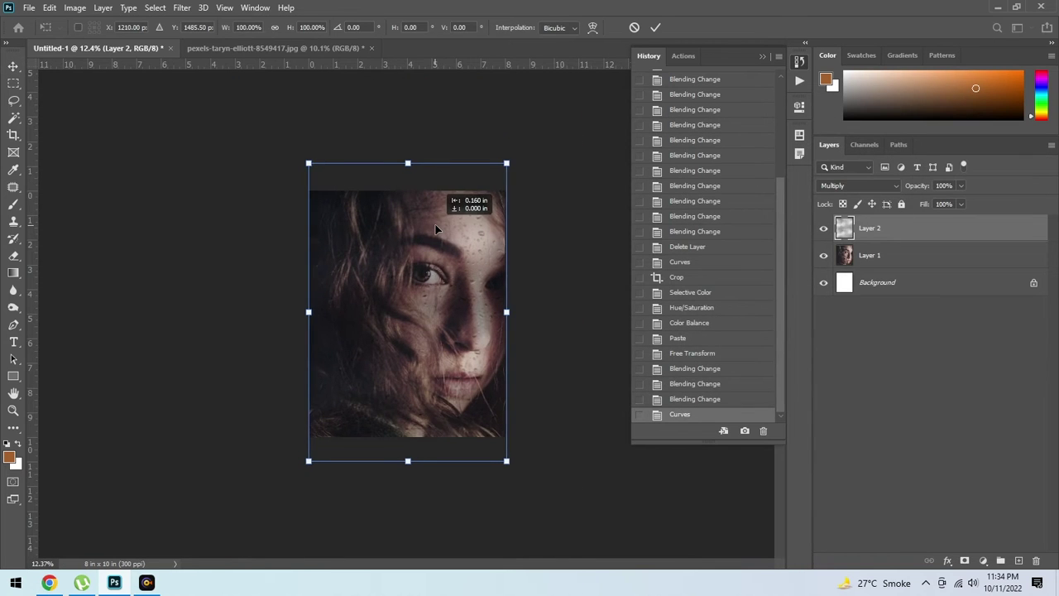
key("Return")
key("ctrl+plus")
key("ctrl+plus")
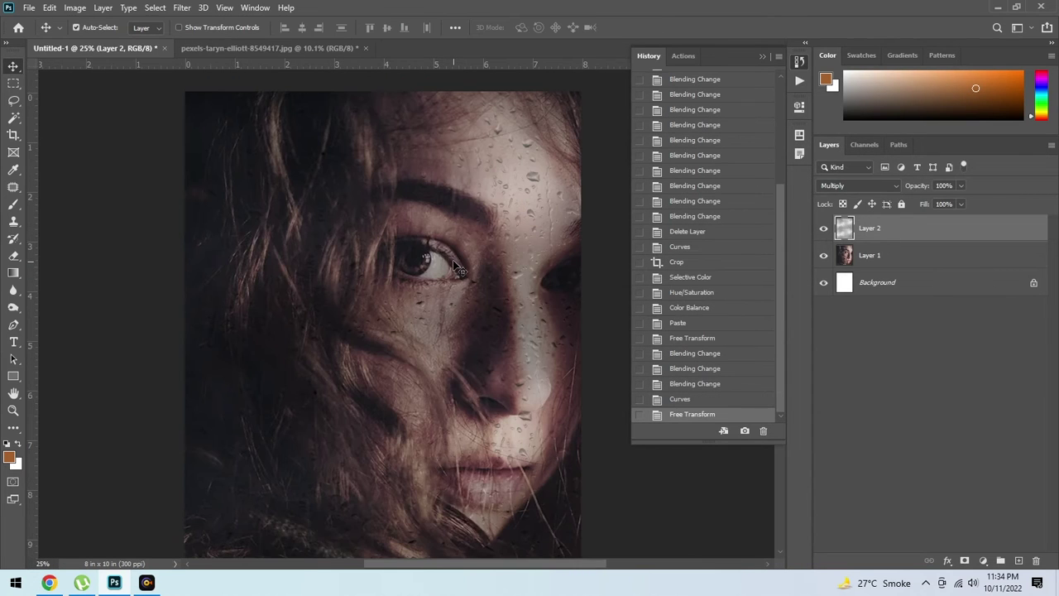
- Set the rain layer's Levels to input black 5 and midtones 0.79
key("ctrl+l")
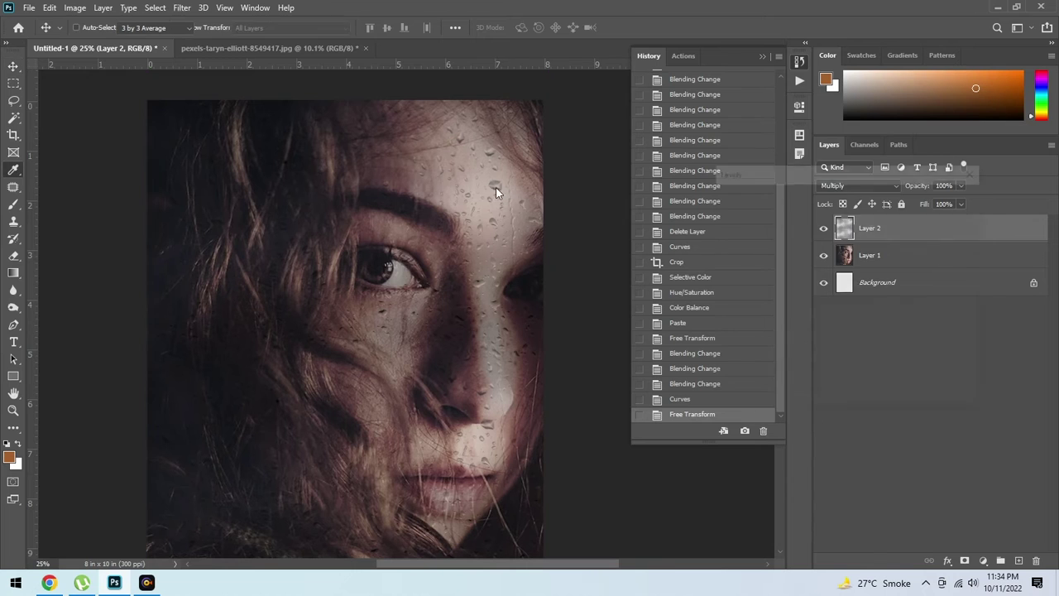
mouse_move(741, 321)
left_mouse_down()
mouse_move(786, 321)
mouse_move(731, 320)
left_mouse_up()
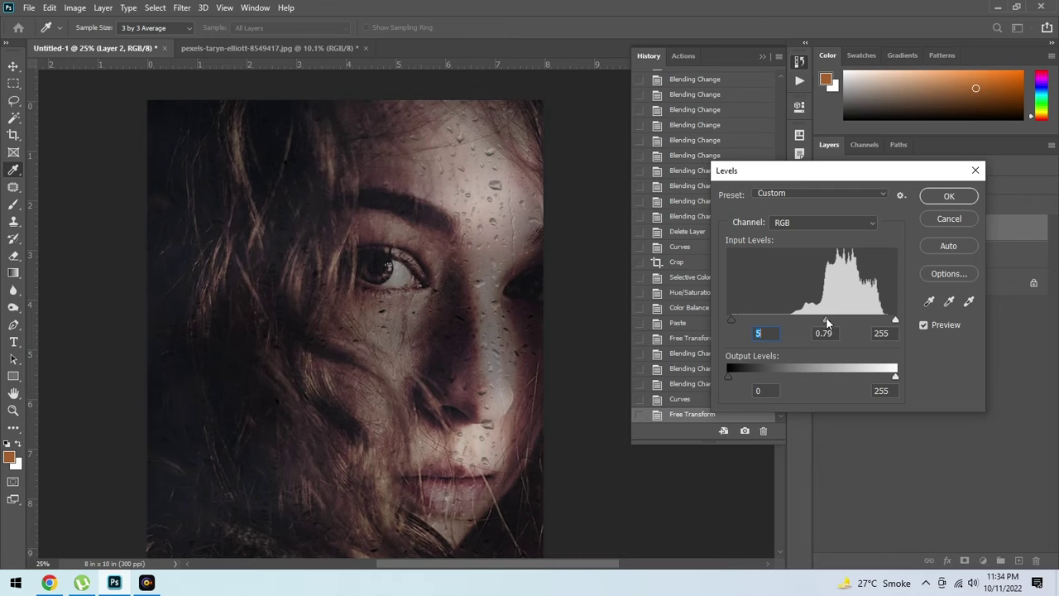
mouse_move(823, 323)
left_mouse_down()
mouse_move(804, 319)
mouse_move(819, 320)
left_mouse_up()
- Apply the Levels change and commit a crop of the composite
key("Return")
scroll(341, 213, "down", 1)
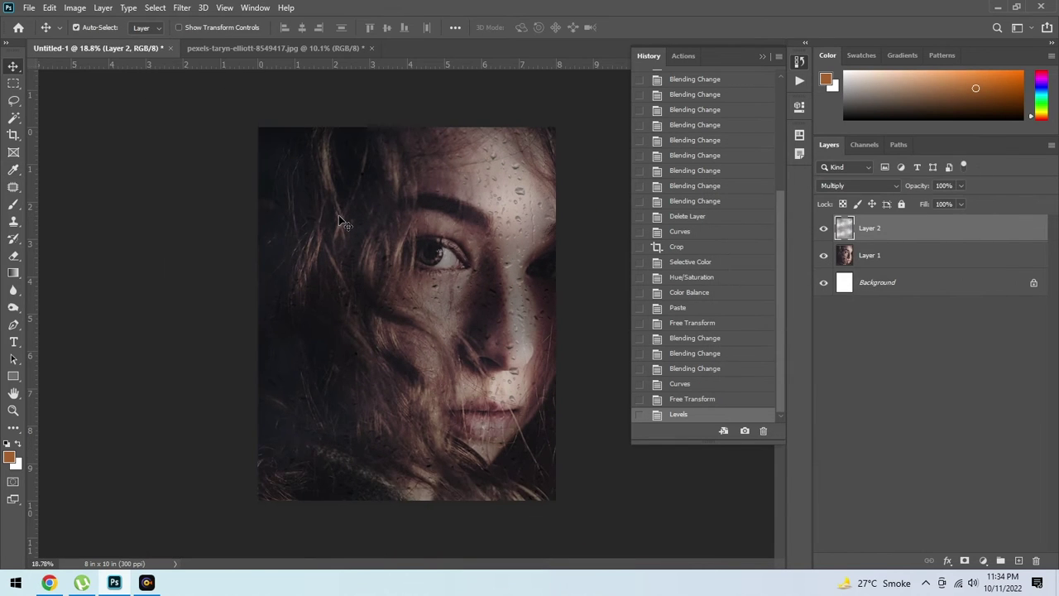
key("c")
key("Return")
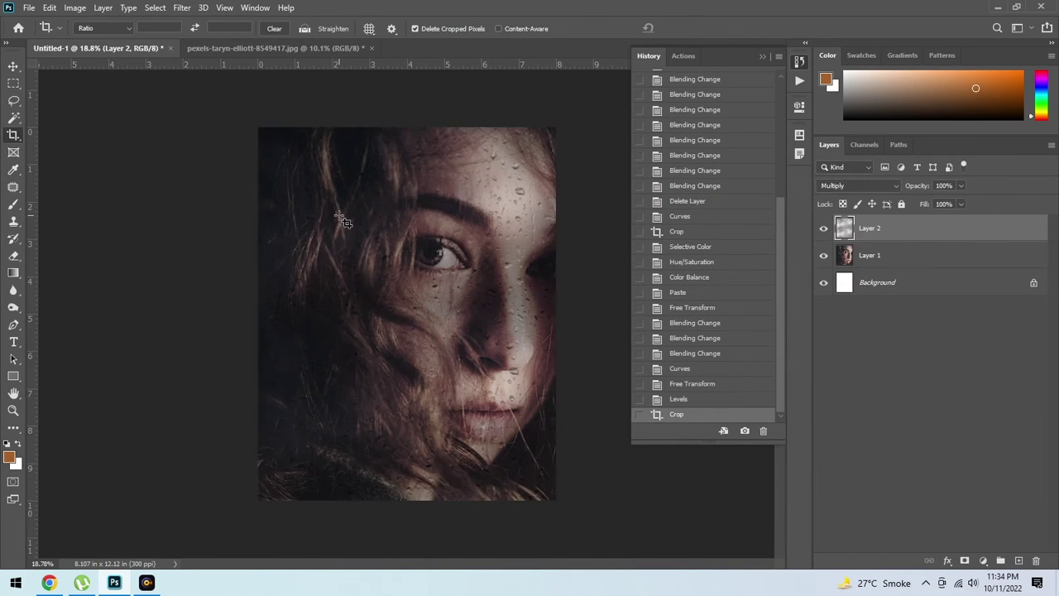
scroll(380, 227, "up", 2)
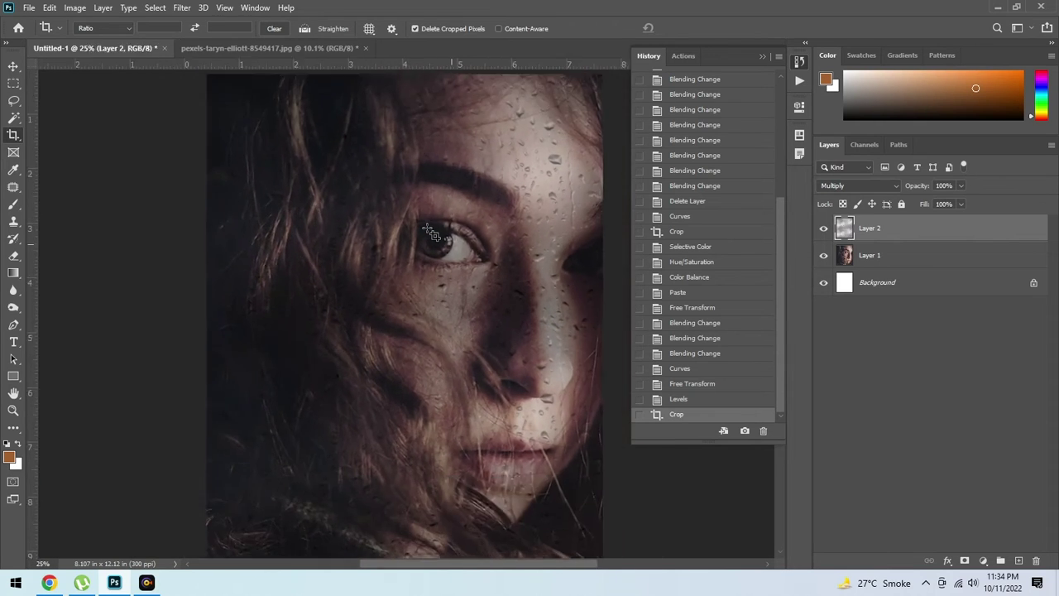
scroll(430, 234, "down", 1)
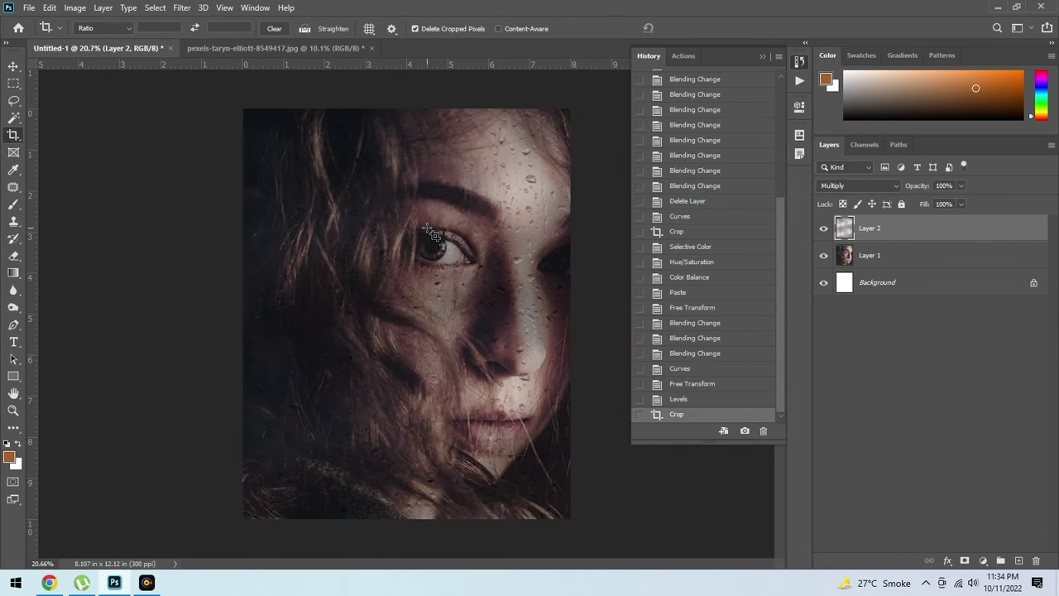
- Lift the rain layer's curve from input 122 to 170, comparing before and after
key("ctrl+m")
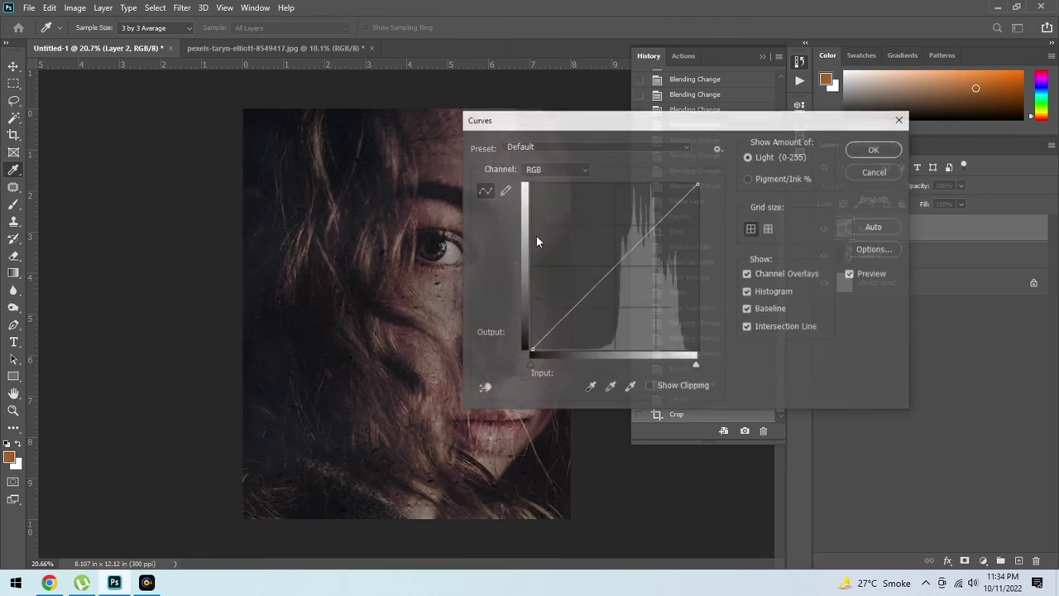
left_click_drag(616, 121, 786, 124)
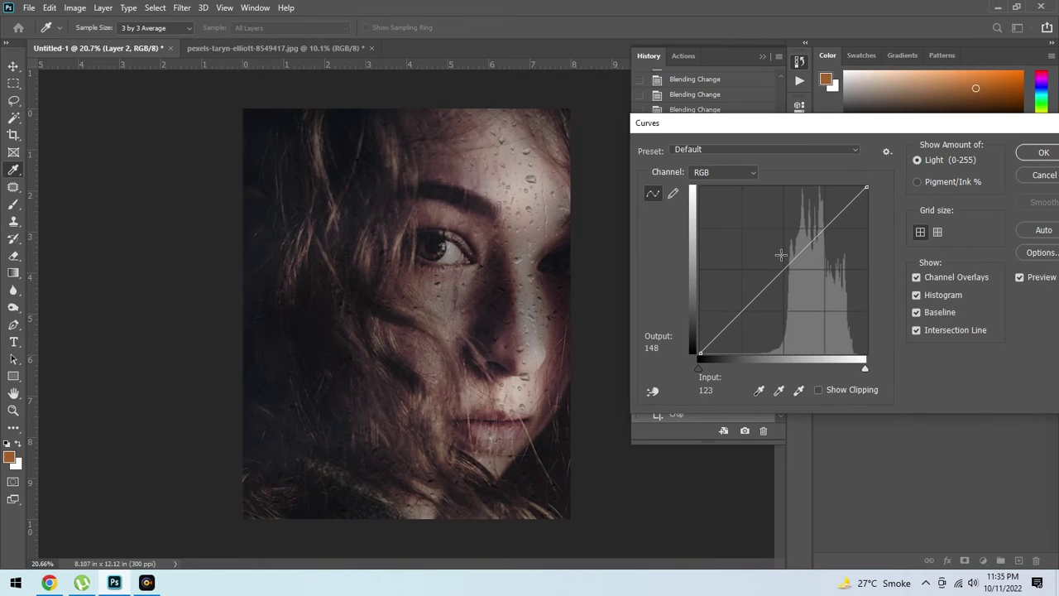
left_click_drag(781, 255, 779, 241)
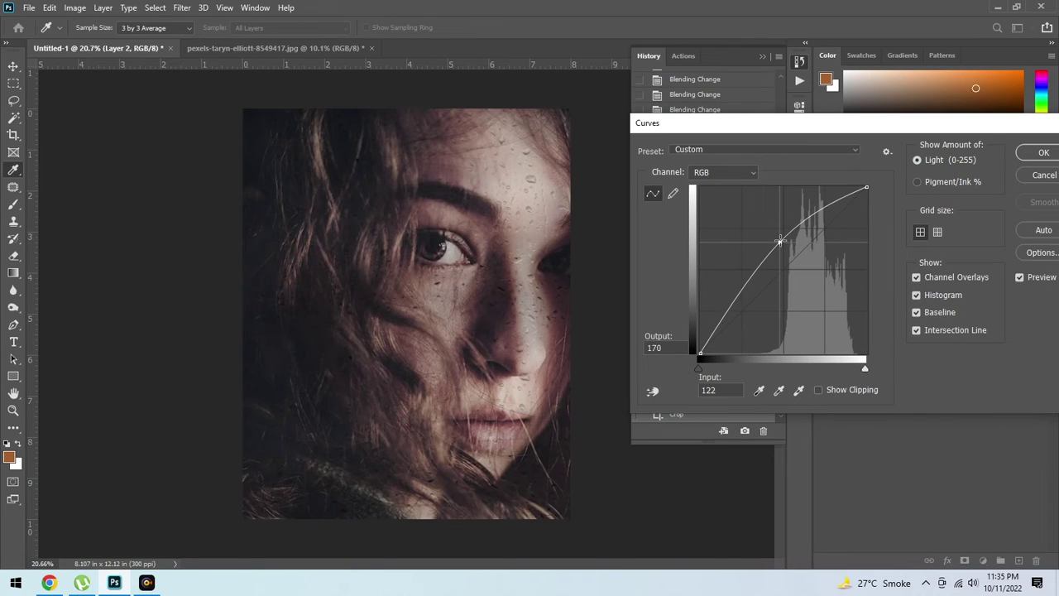
key("Return")
key("c")
key("ctrl+z")
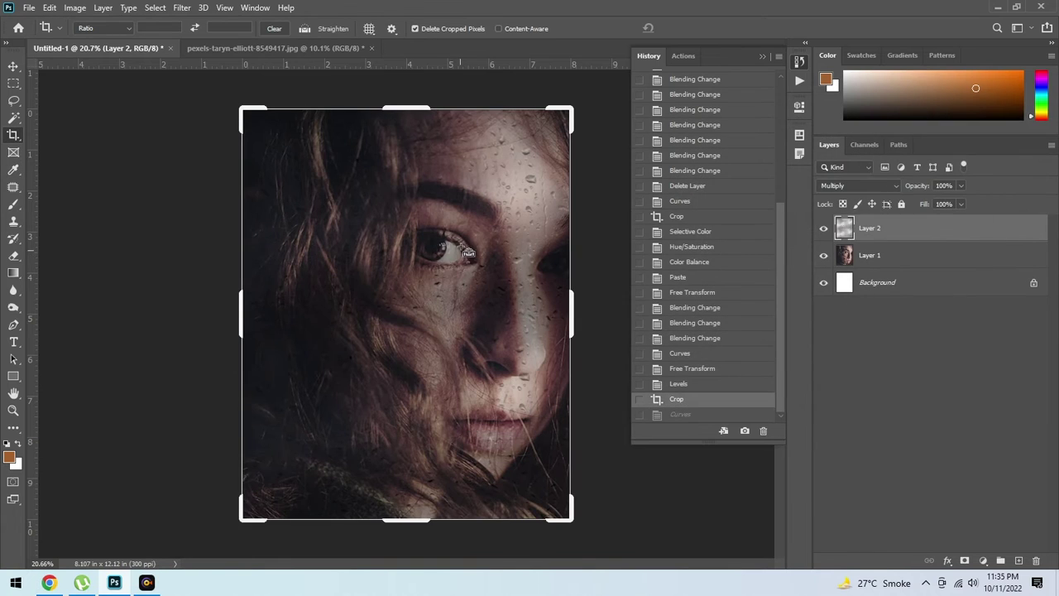
key("ctrl+shift+z")
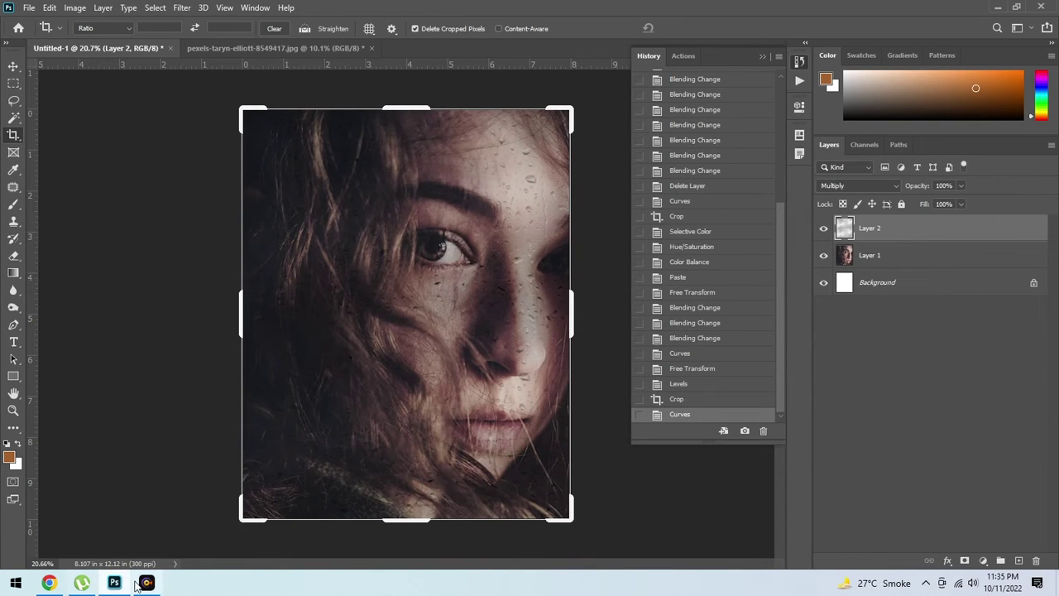
key("v")
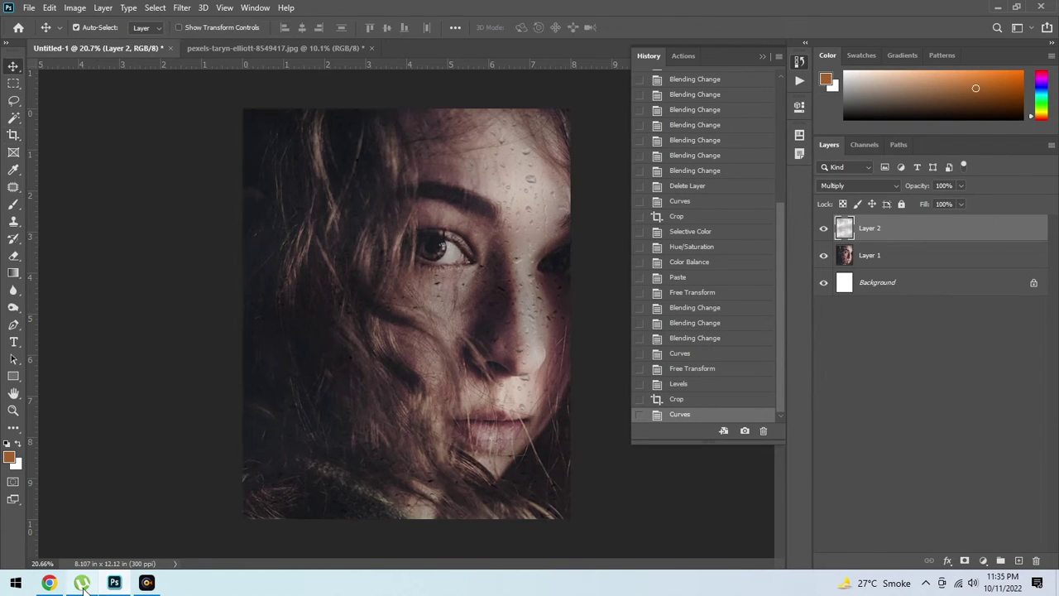
left_click(50, 584)
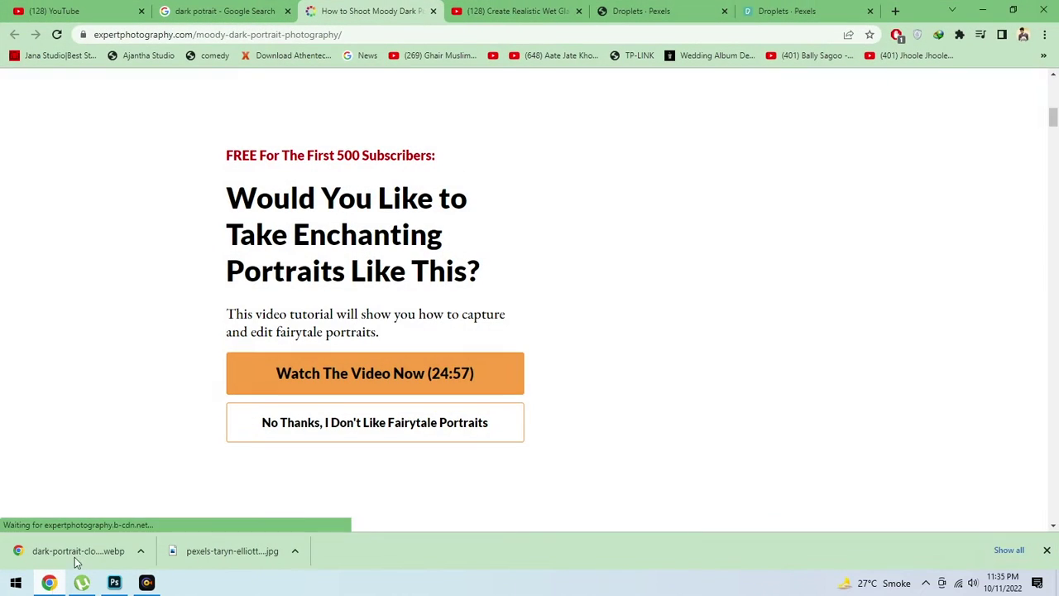
left_click(49, 583)
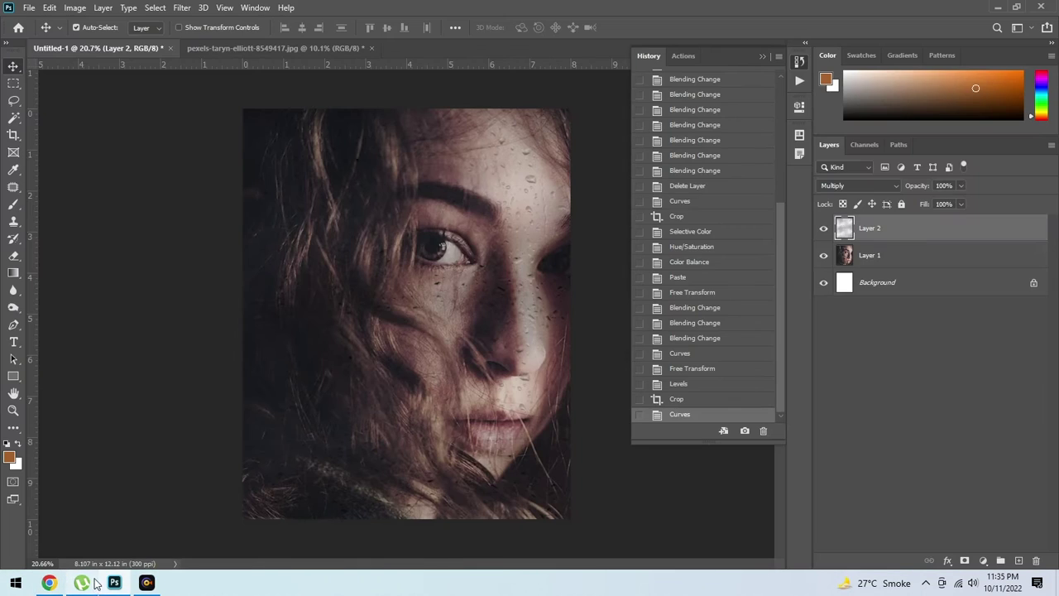
left_click(50, 583)
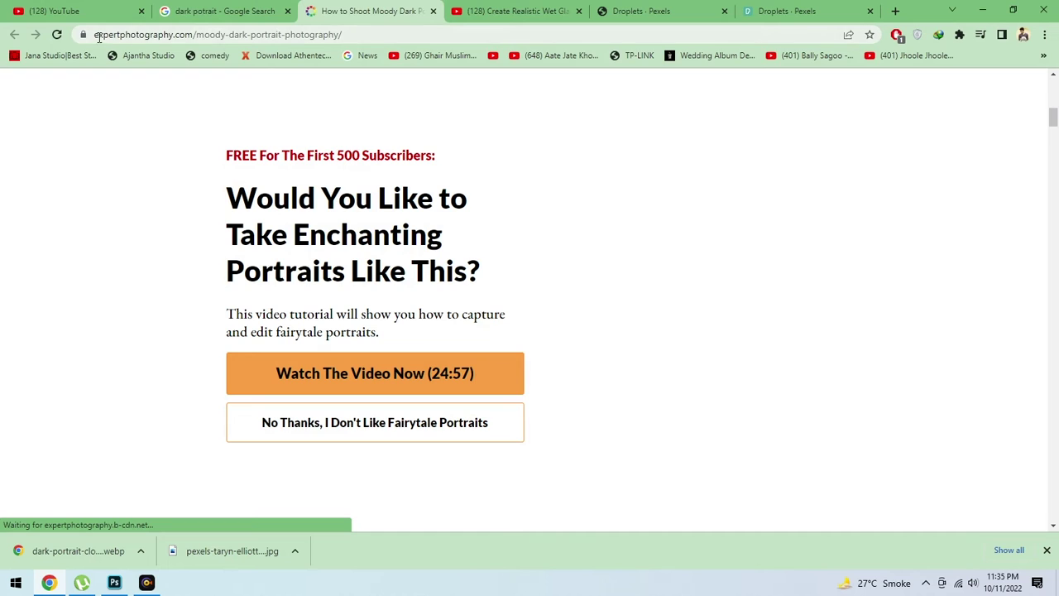
left_click_drag(94, 37, 362, 33)
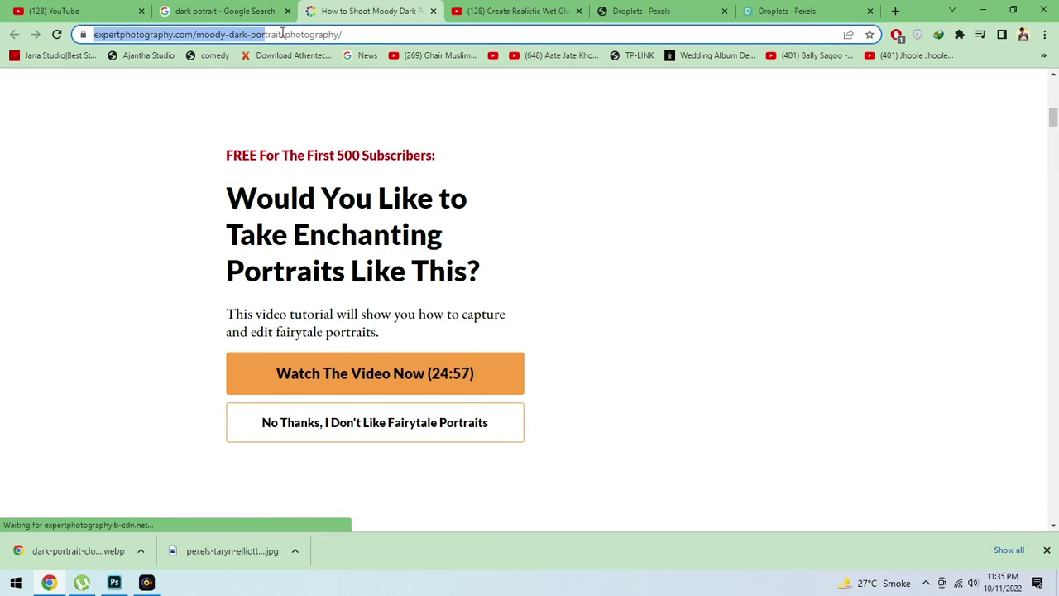
left_click(373, 113)
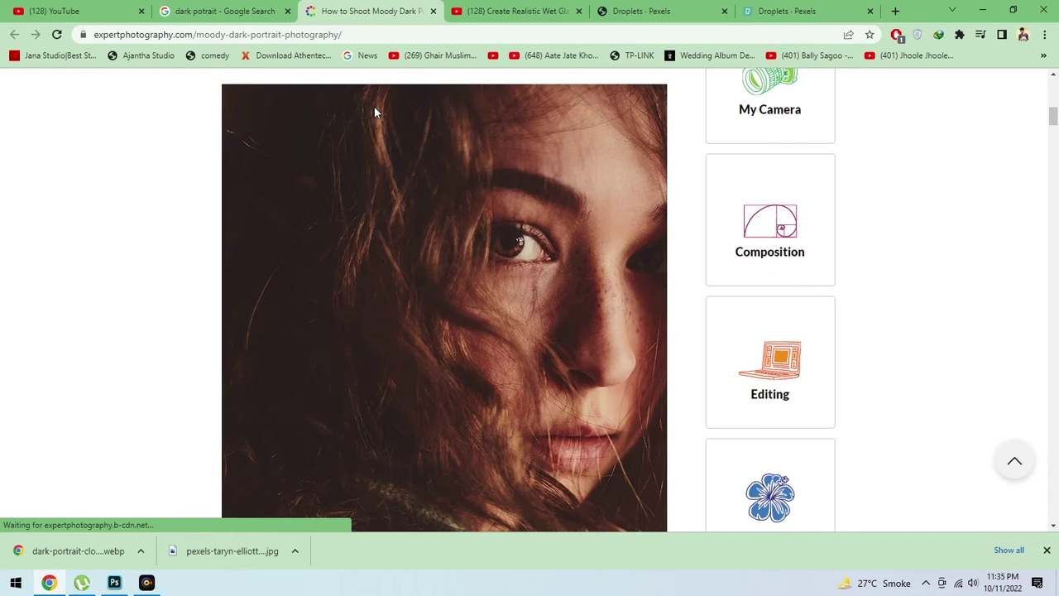
left_click(981, 10)
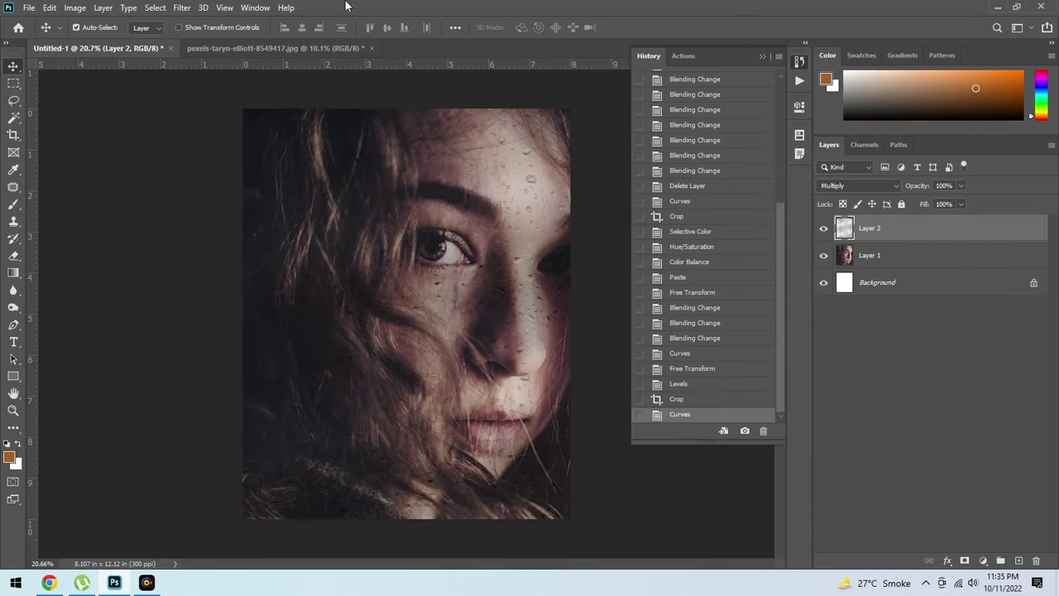
- Minimize Photoshop and close the screen recorder toolbar to reveal the desktop
left_click(147, 583)
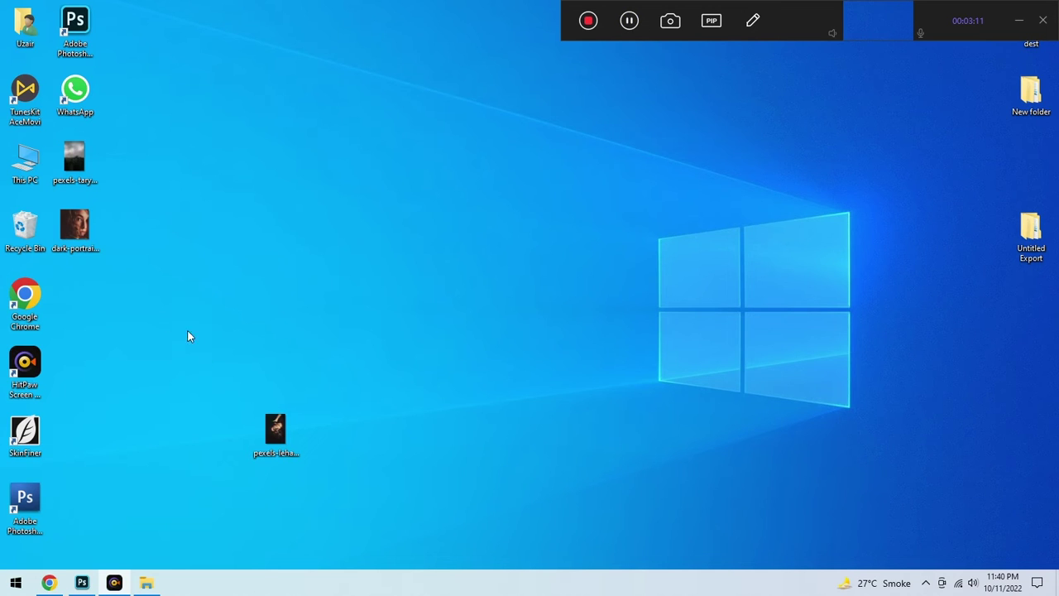
left_click(1017, 23)
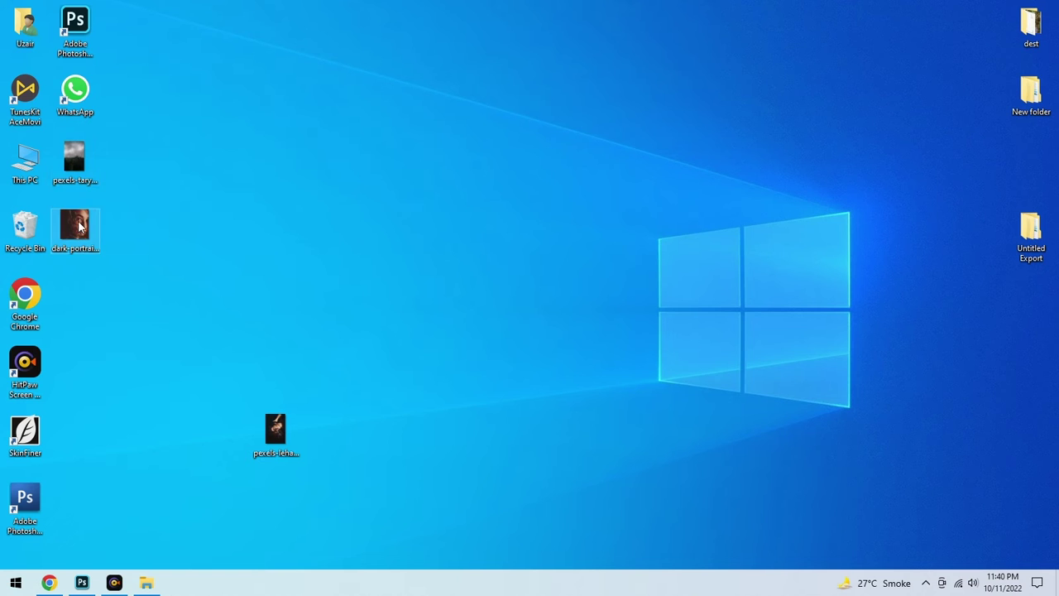
- Open pexels-lehandross-2383117.jpg and rotate it 90° twice so the face is upright in landscape
left_click_drag(277, 441, 486, 89)
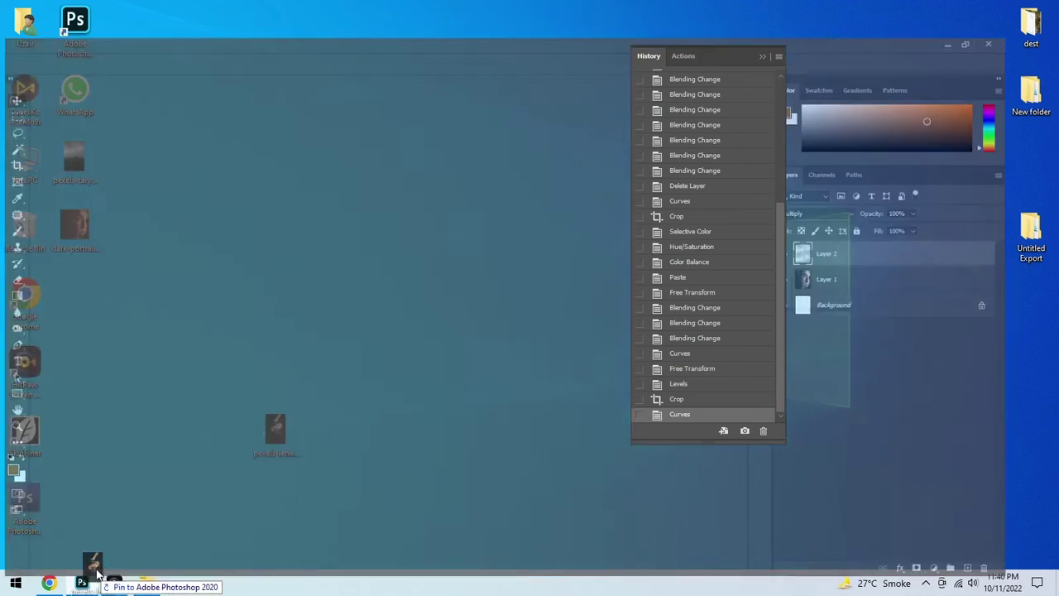
scroll(389, 303, "down", 2)
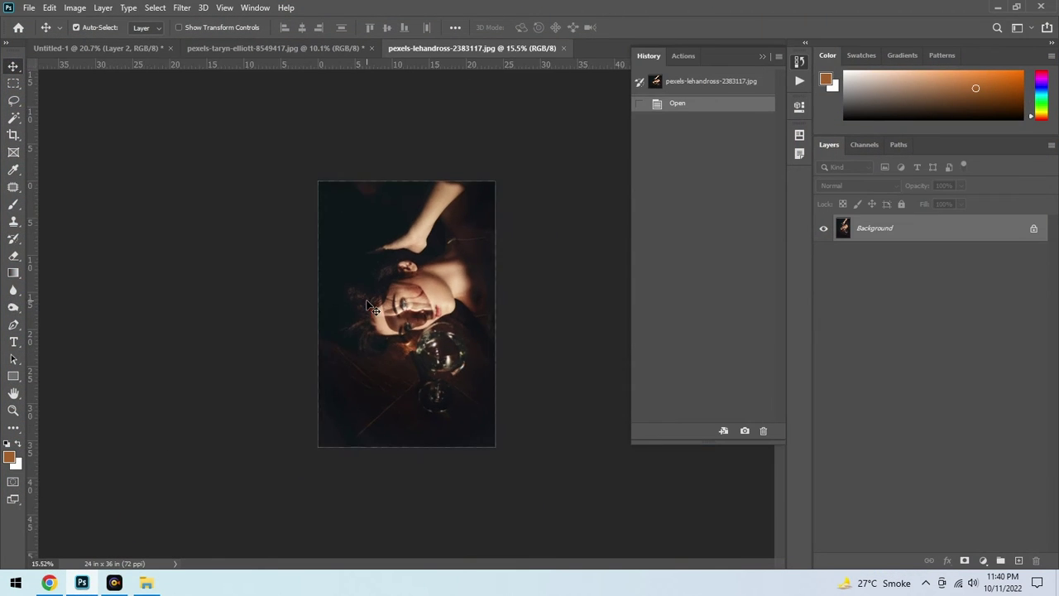
scroll(374, 307, "up", 3)
scroll(408, 306, "down", 2)
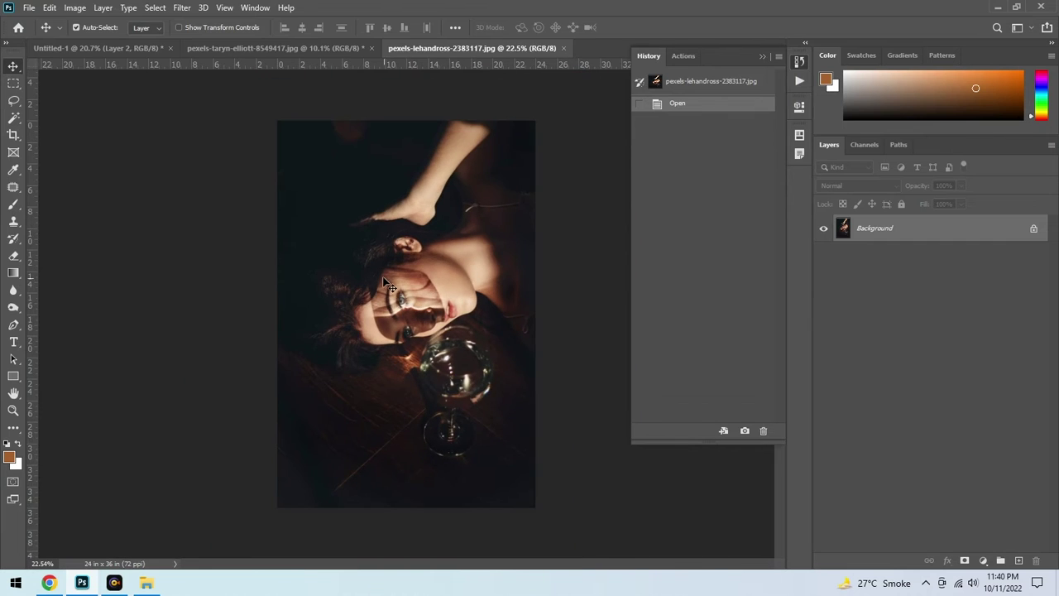
key("ctrl+shift+r")
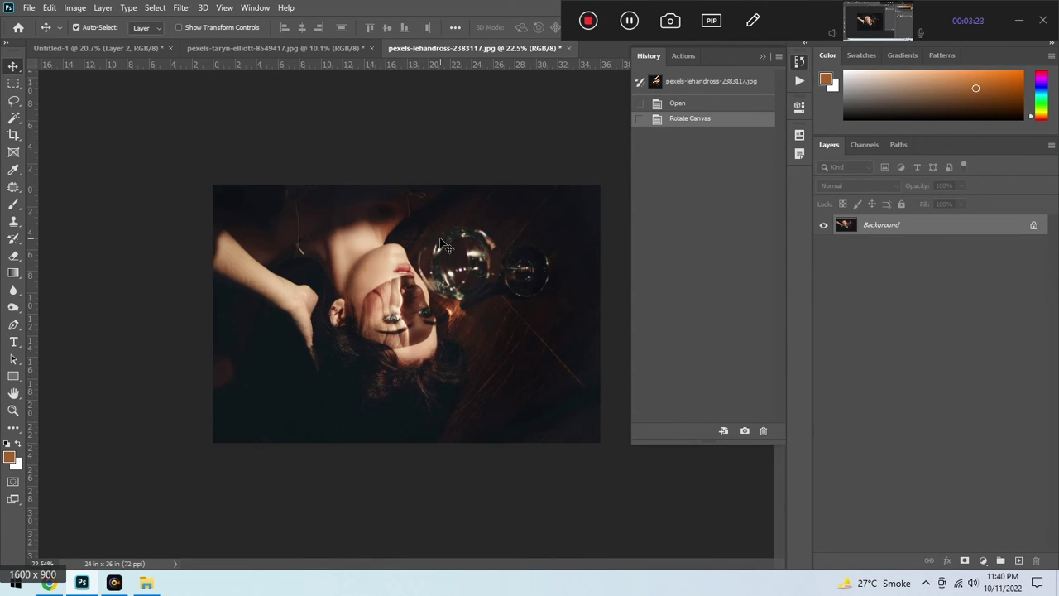
key("ctrl+shift+r")
key("ctrl+shift+r")
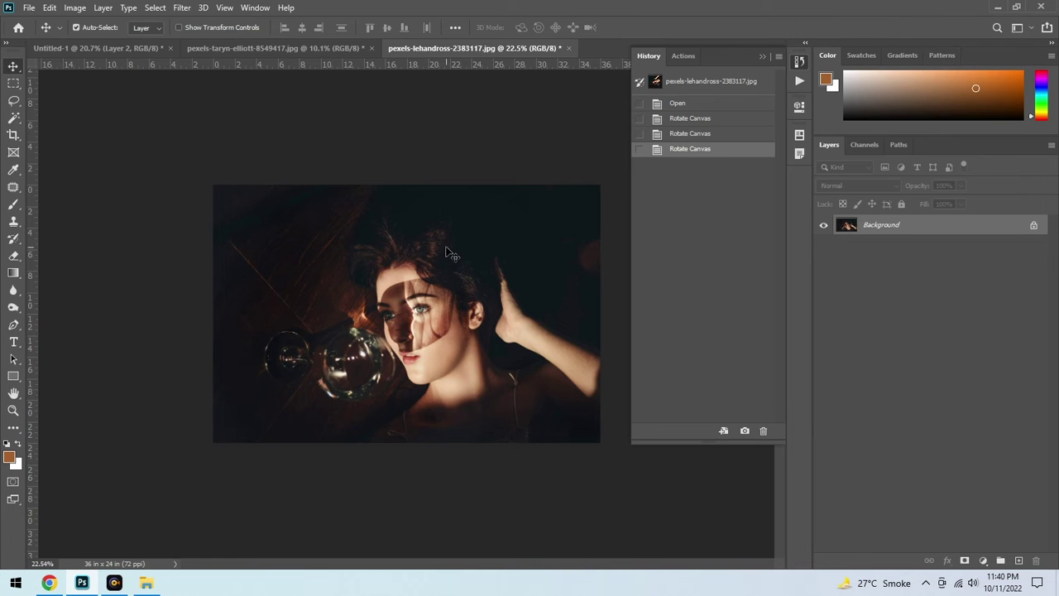
- Select all of the rain-on-glass texture image and copy it
left_click(121, 49)
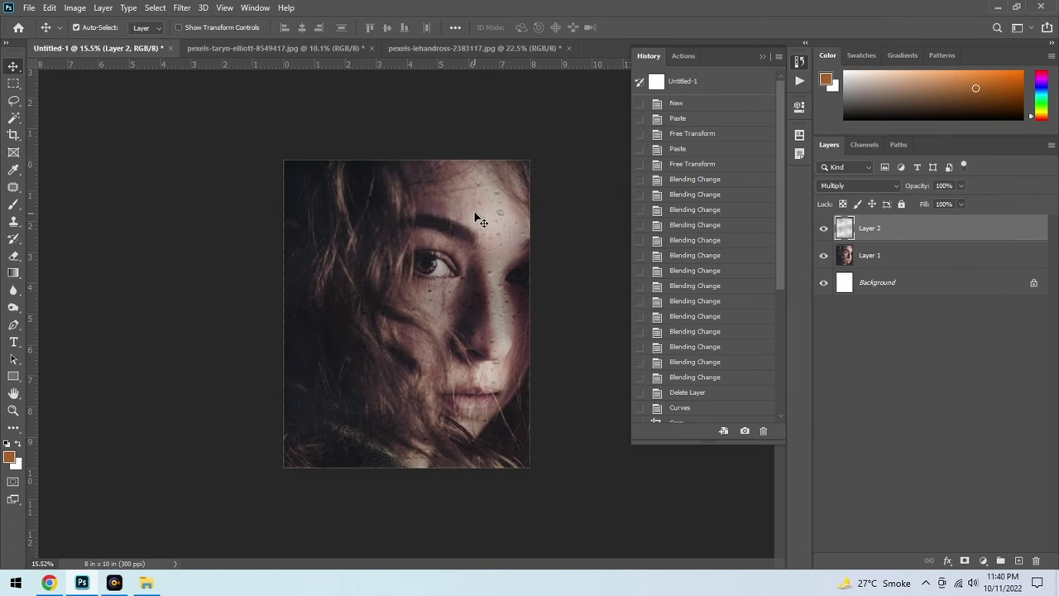
key("ctrl+a")
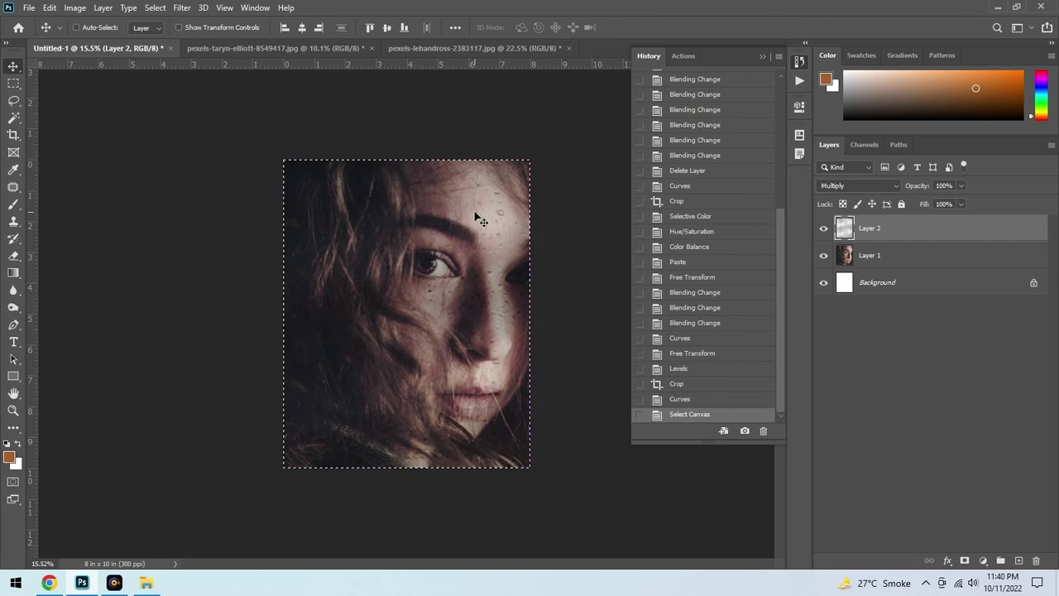
key("ctrl+d")
key("ctrl+Tab")
scroll(447, 250, "down", 2)
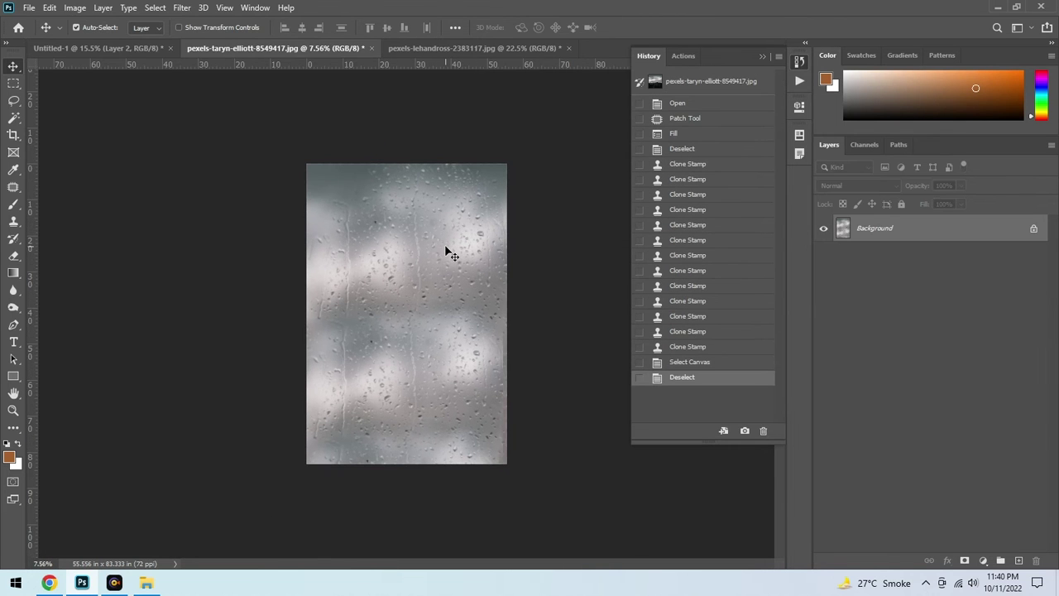
key("ctrl+a")
key("ctrl+c")
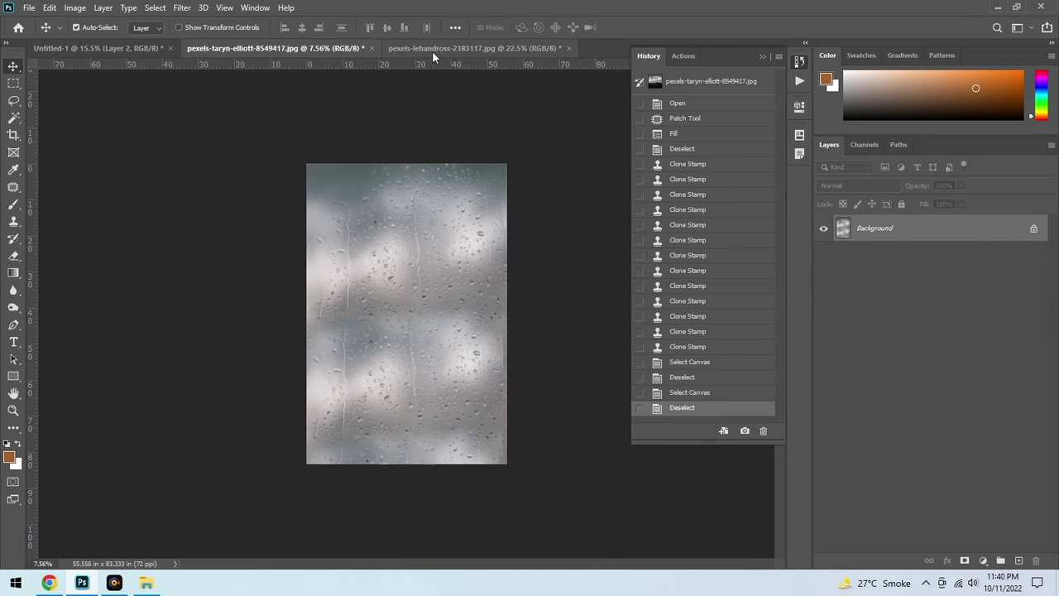
- Paste the rain texture into the lehandross portrait and scale it down to about 66%
left_click(432, 48)
key("ctrl+v")
key("ctrl+t")
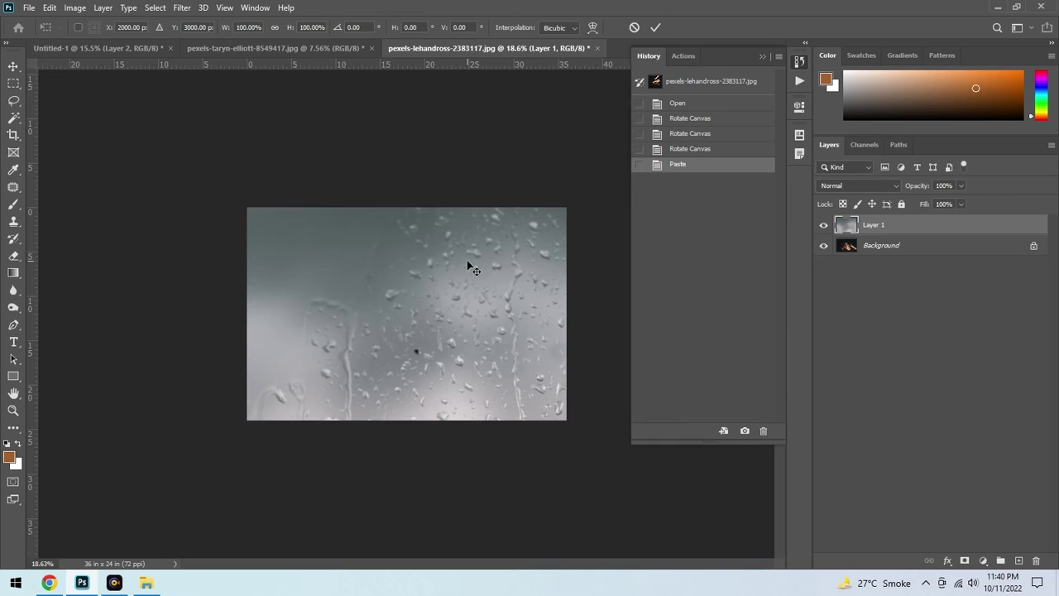
key("ctrl+0")
scroll(478, 333, "down", 2)
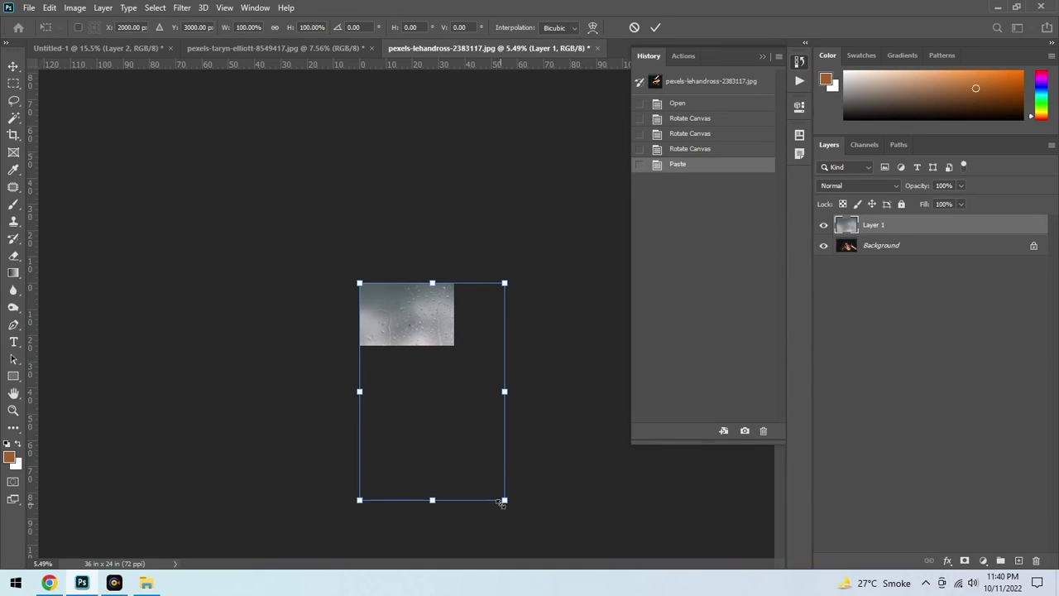
left_click_drag(499, 505, 488, 381)
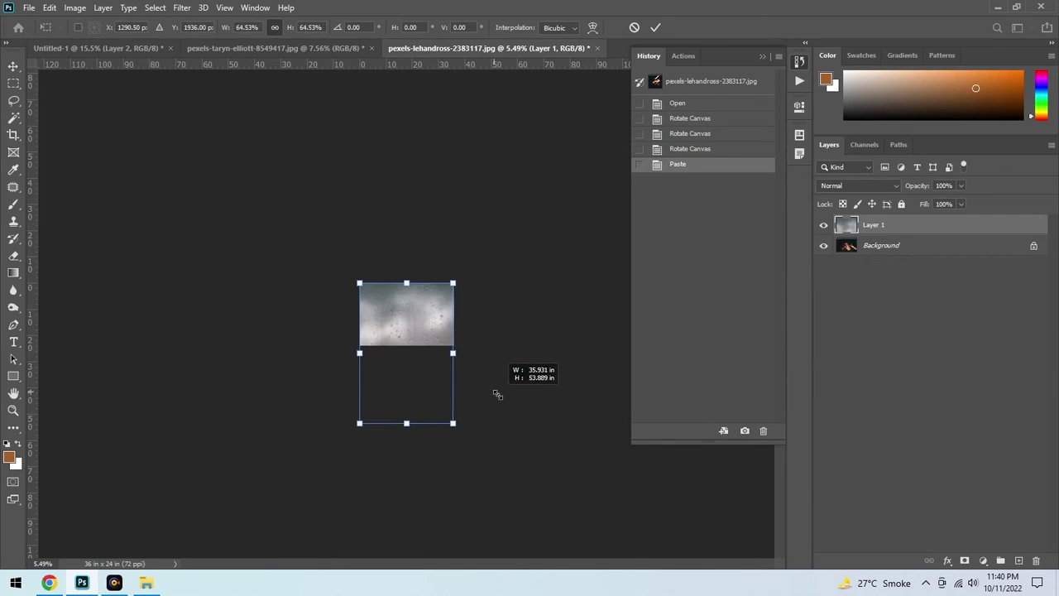
scroll(424, 283, "up", 3)
scroll(425, 284, "up", 2)
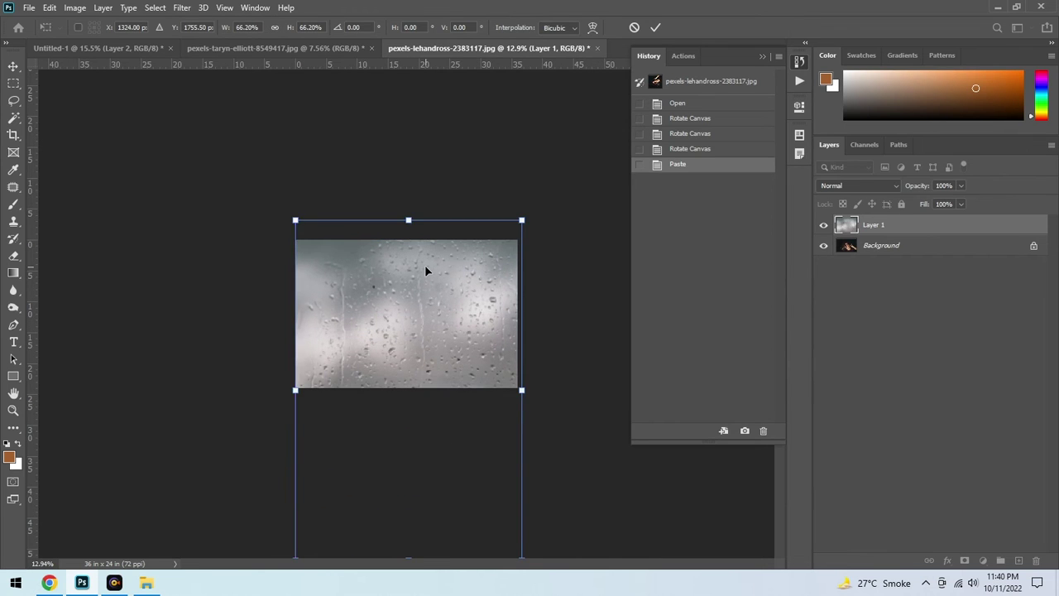
scroll(424, 273, "up", 2)
- Commit the resize and set the rain layer's blend mode to Multiply
key("Return")
left_click(881, 186)
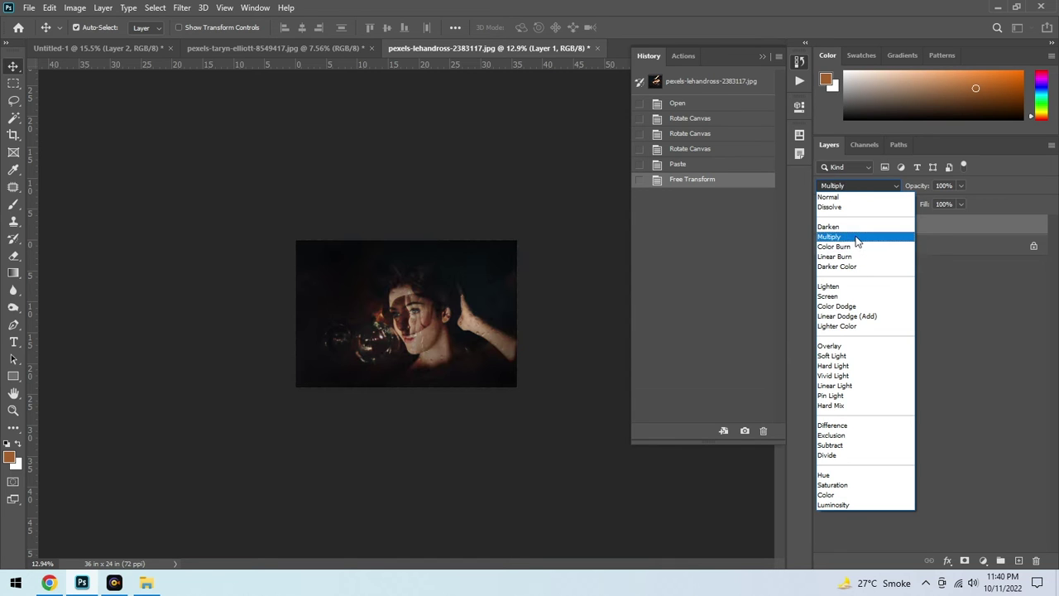
left_click(856, 238)
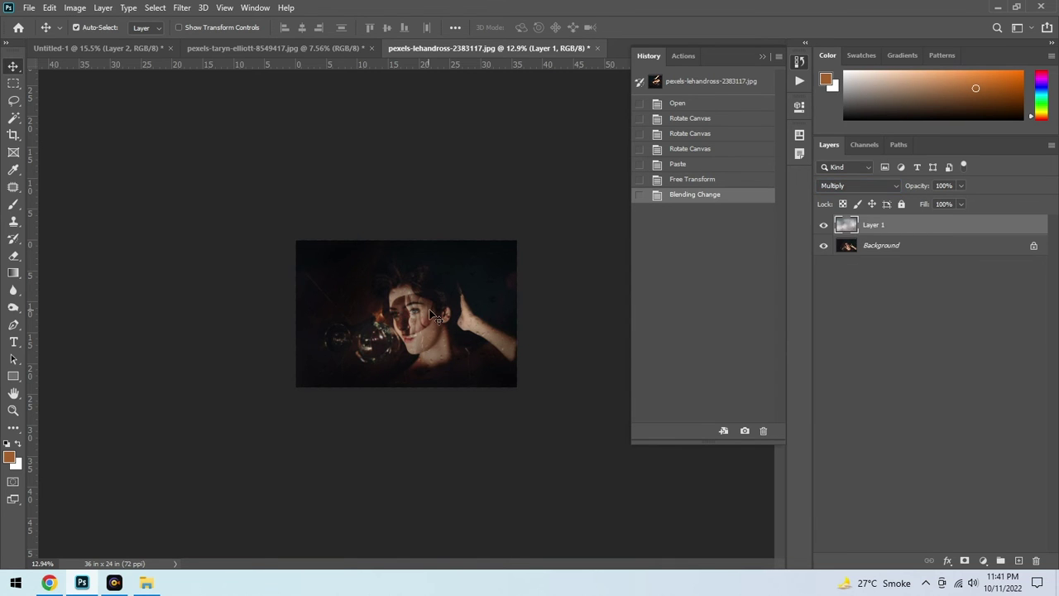
- Zoom and pan in full screen to inspect the droplets over her face and raised hand
key("ctrl+plus")
key("ctrl+plus")
key("ctrl+plus")
key("ctrl+plus")
key("ctrl+plus")
key("f")
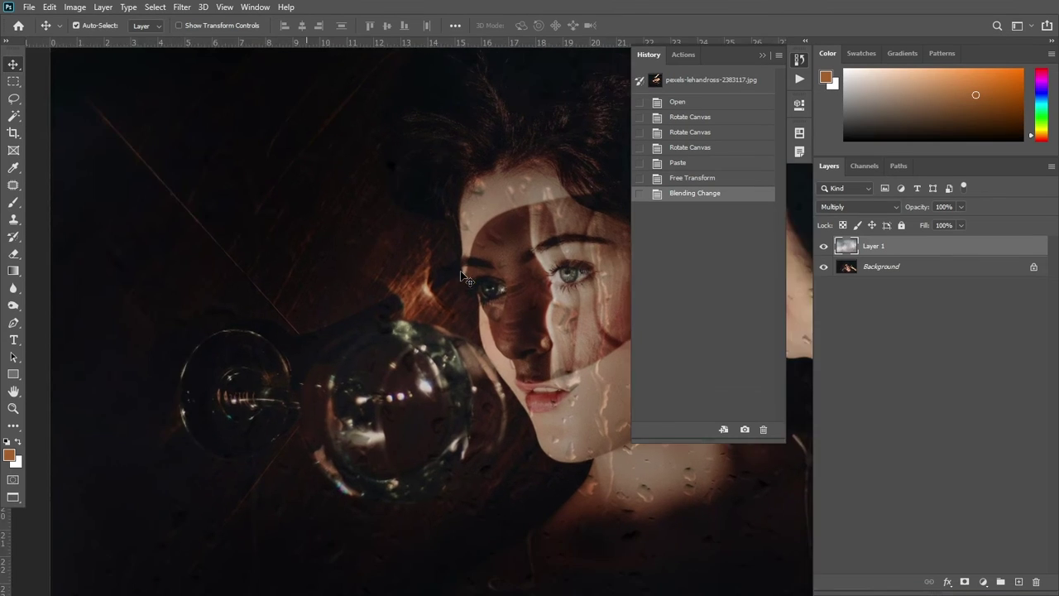
key("ctrl+minus")
left_click_drag(579, 287, 459, 287)
key("ctrl+plus")
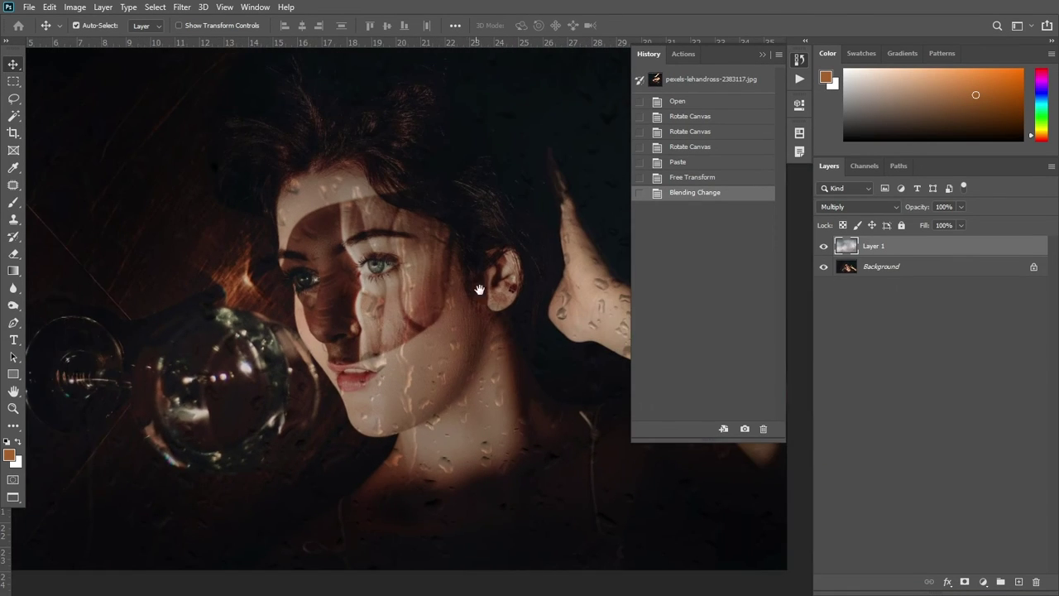
key("ctrl+minus")
- Brighten the Background portrait layer by raising its RGB curve
left_click(907, 270)
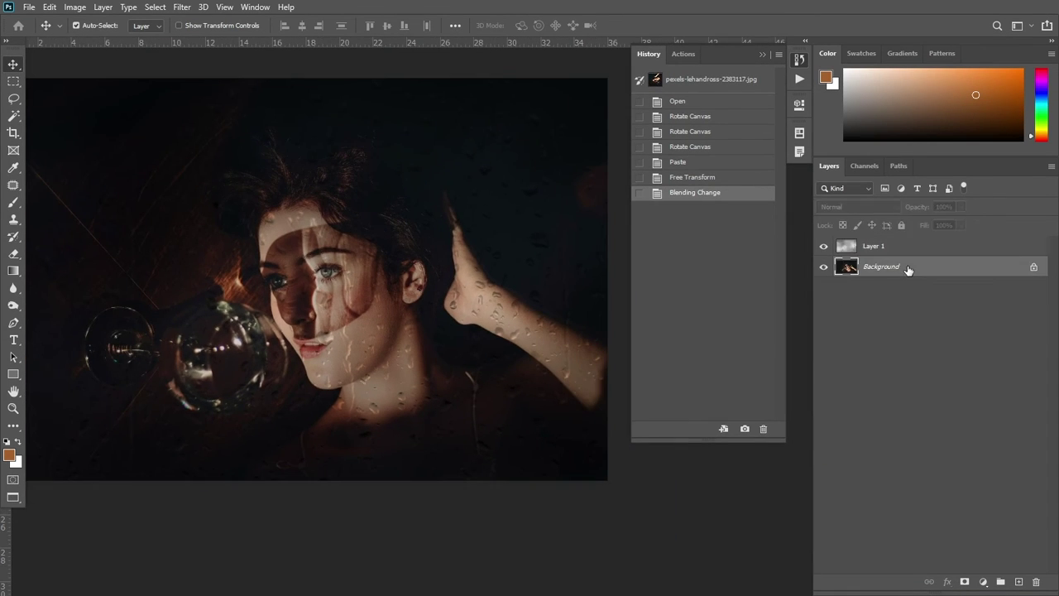
key("ctrl+m")
left_click_drag(450, 225, 449, 205)
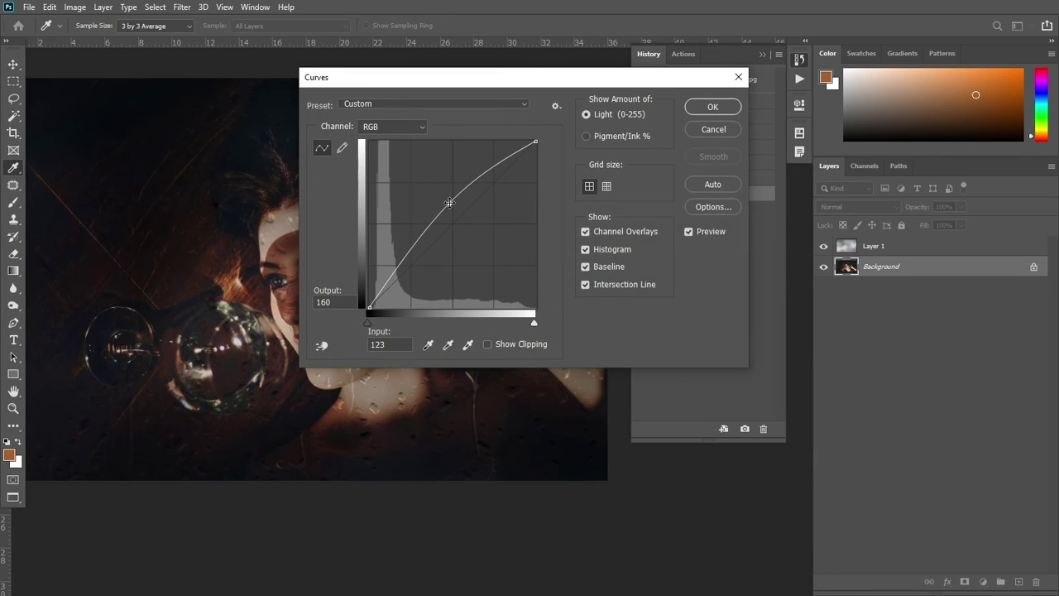
key("Return")
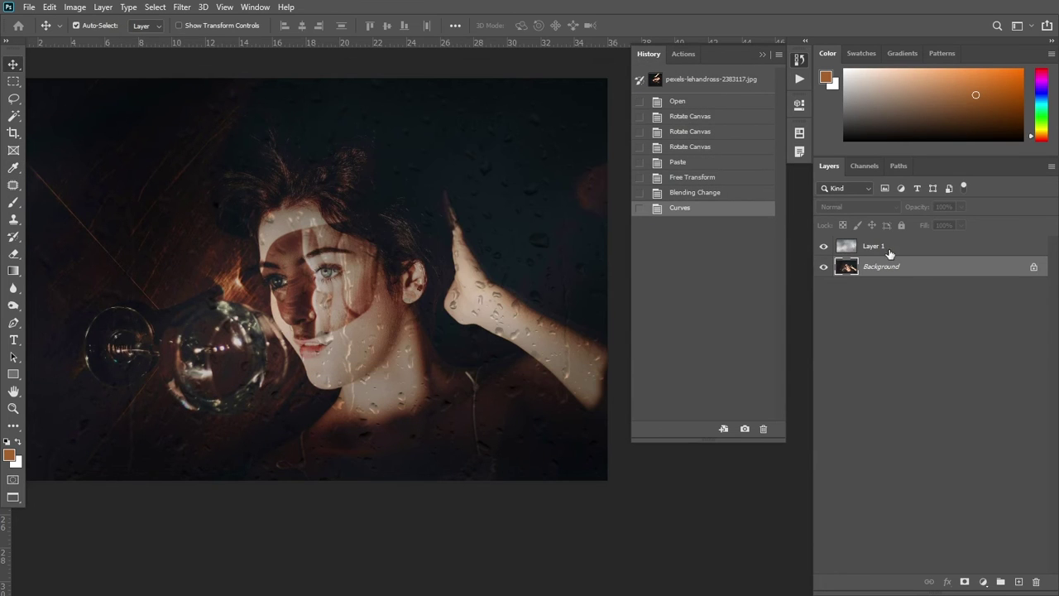
- Raise the RGB curve on rain Layer 1, toggling undo/redo to compare the result
left_click(889, 252)
key("ctrl+m")
left_click_drag(453, 224, 453, 201)
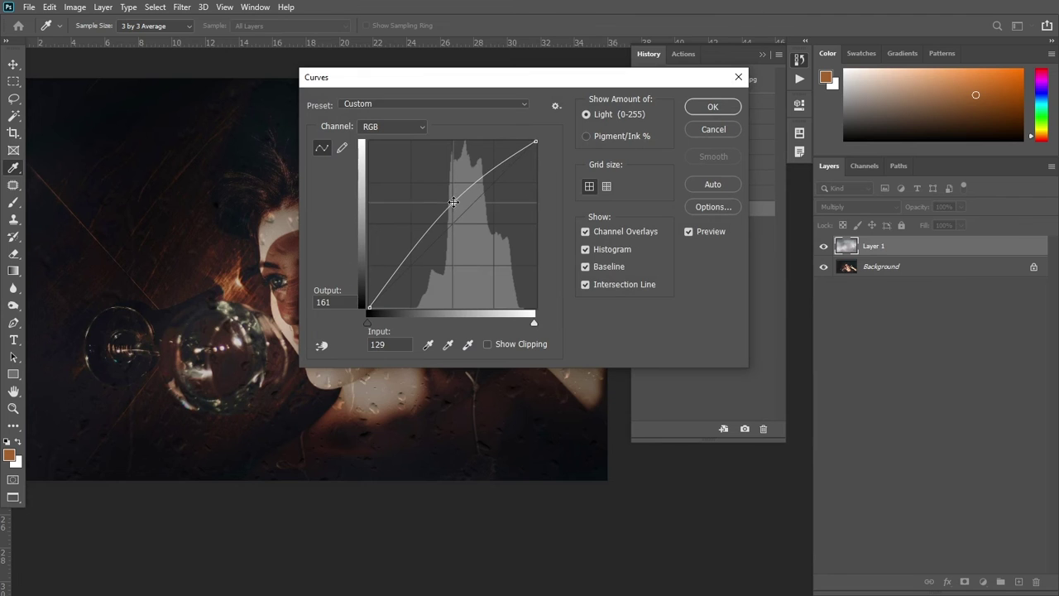
key("Return")
key("ctrl+z")
key("ctrl+shift+z")
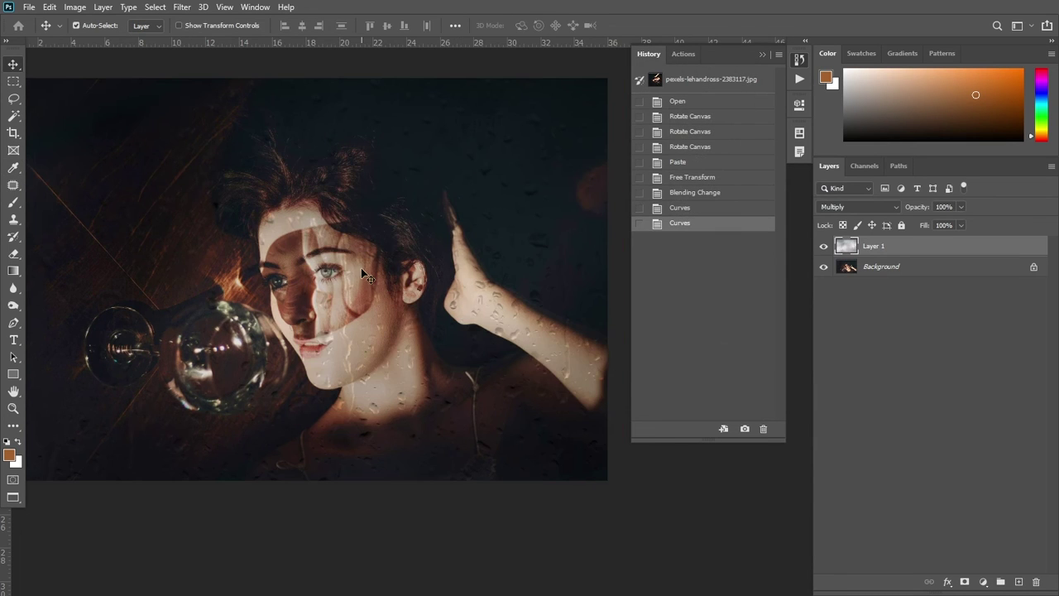
scroll(326, 310, "up", 2)
scroll(331, 317, "down", 3)
scroll(378, 264, "up", 1)
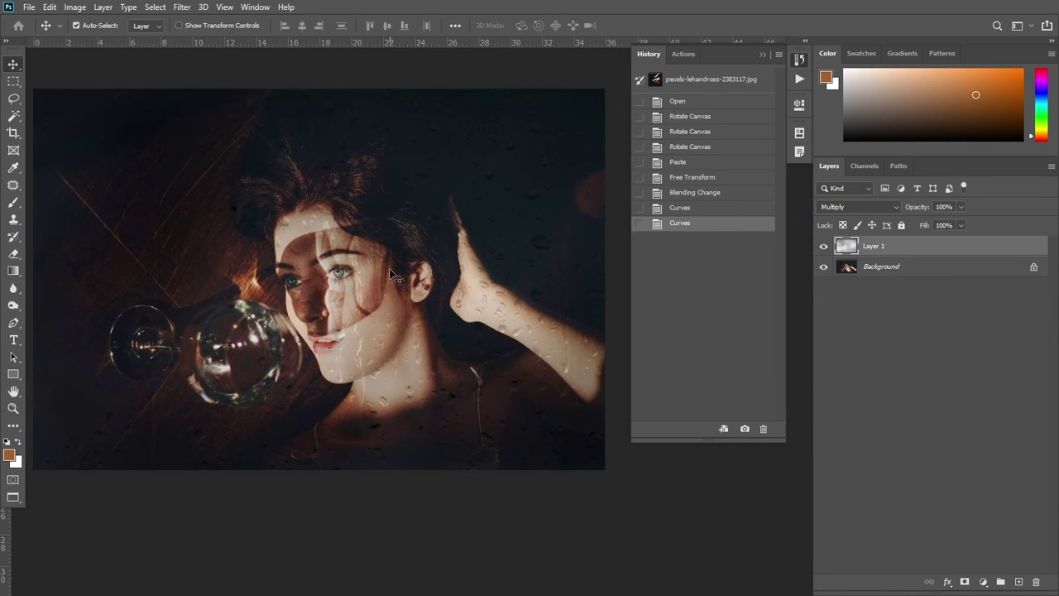
scroll(393, 276, "down", 1)
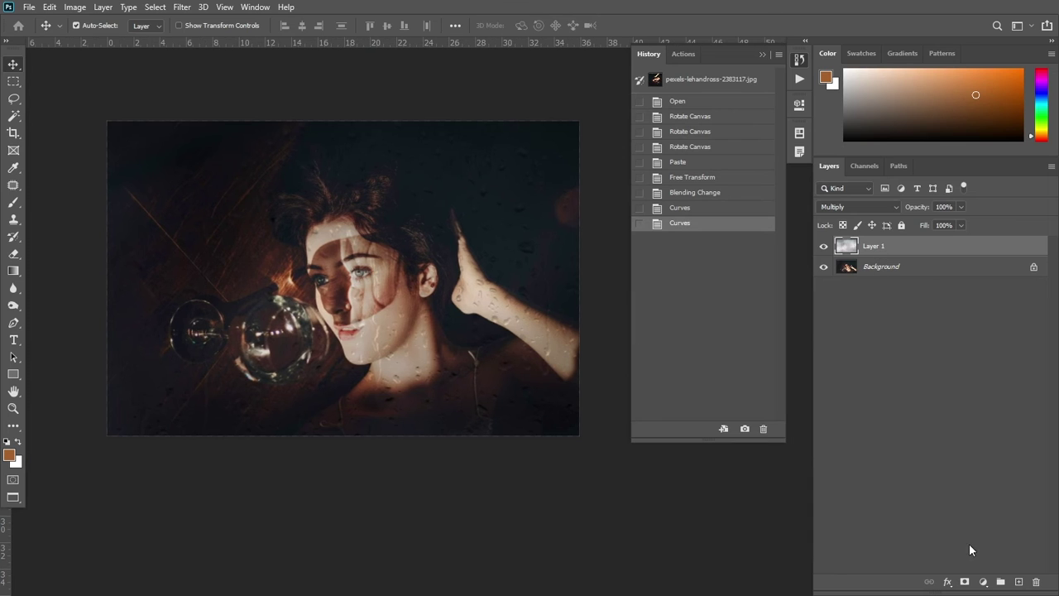
- Add a Vibrance adjustment layer with Vibrance set to -22
left_click(983, 582)
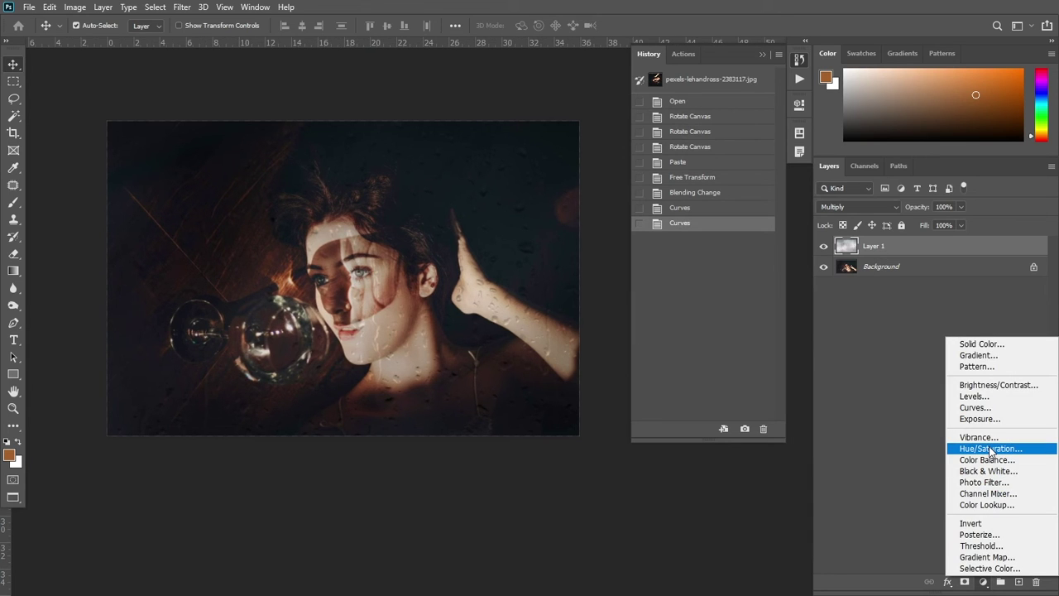
left_click(989, 438)
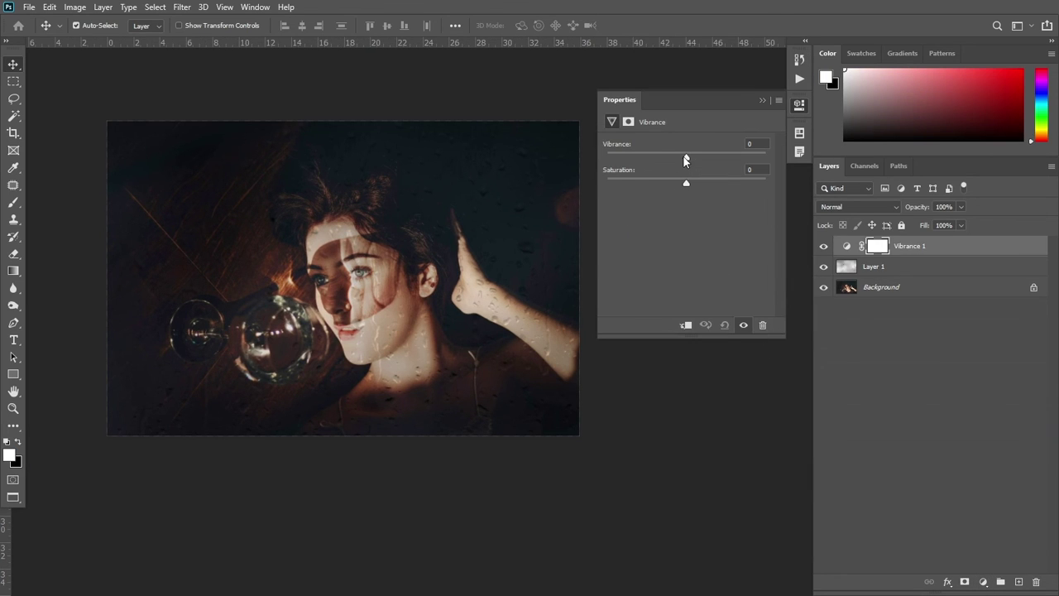
mouse_move(684, 157)
left_mouse_down()
mouse_move(669, 157)
mouse_move(707, 182)
mouse_move(674, 183)
mouse_move(684, 177)
left_mouse_up()
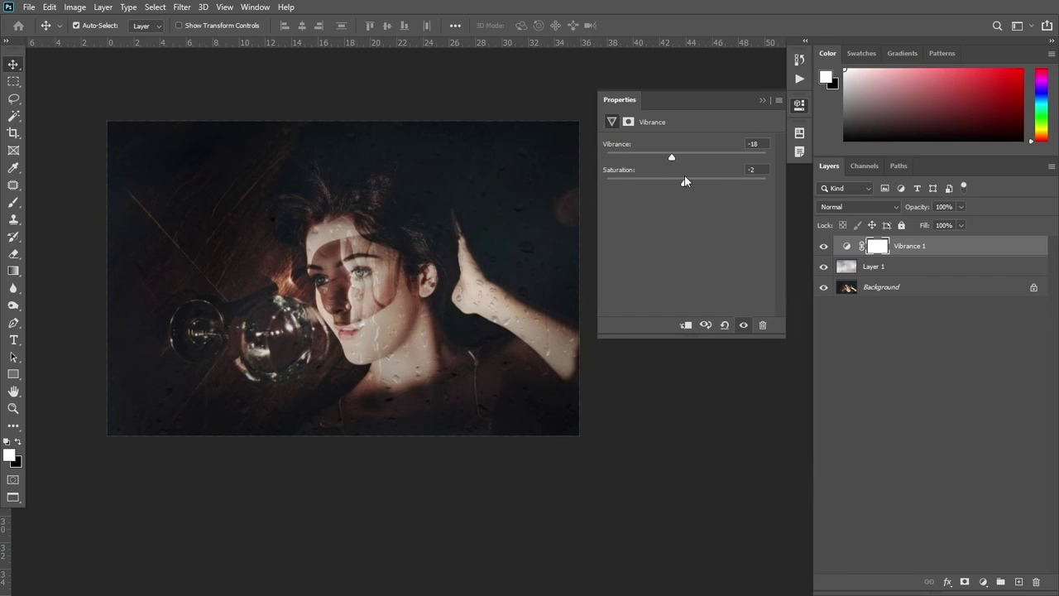
- Add a vector mask to Vibrance 1 with 91% density and 1.5 px feather
left_click(628, 123)
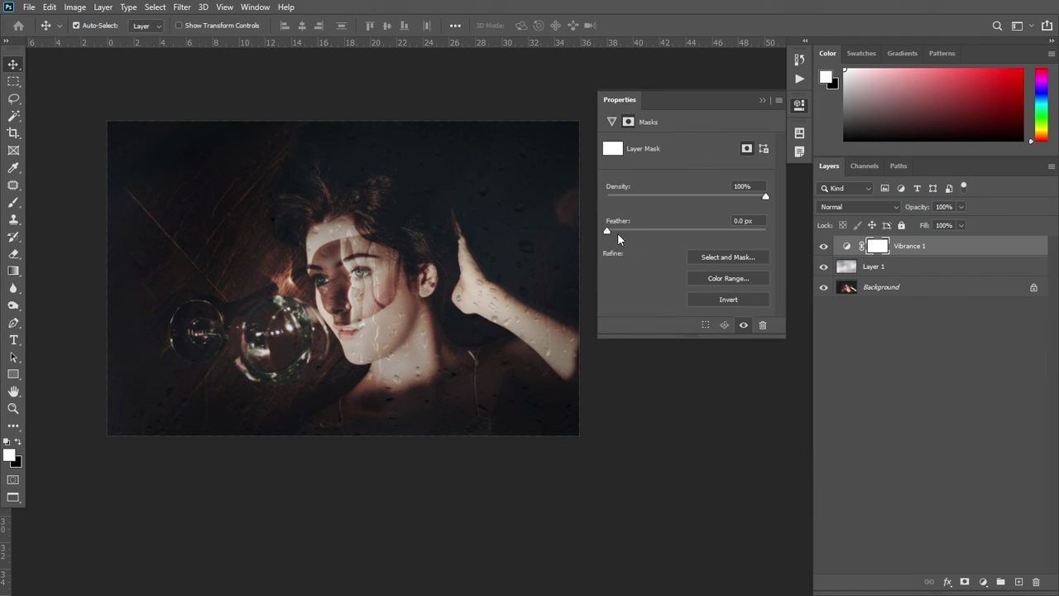
left_click_drag(637, 232, 663, 234)
left_click(763, 198)
left_click(763, 149)
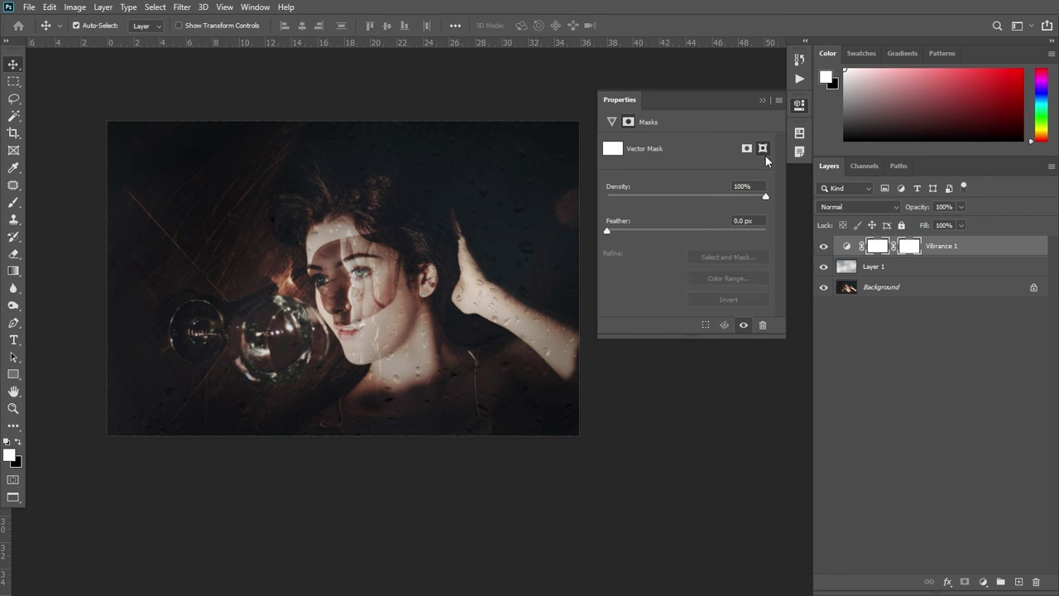
left_click_drag(765, 196, 750, 196)
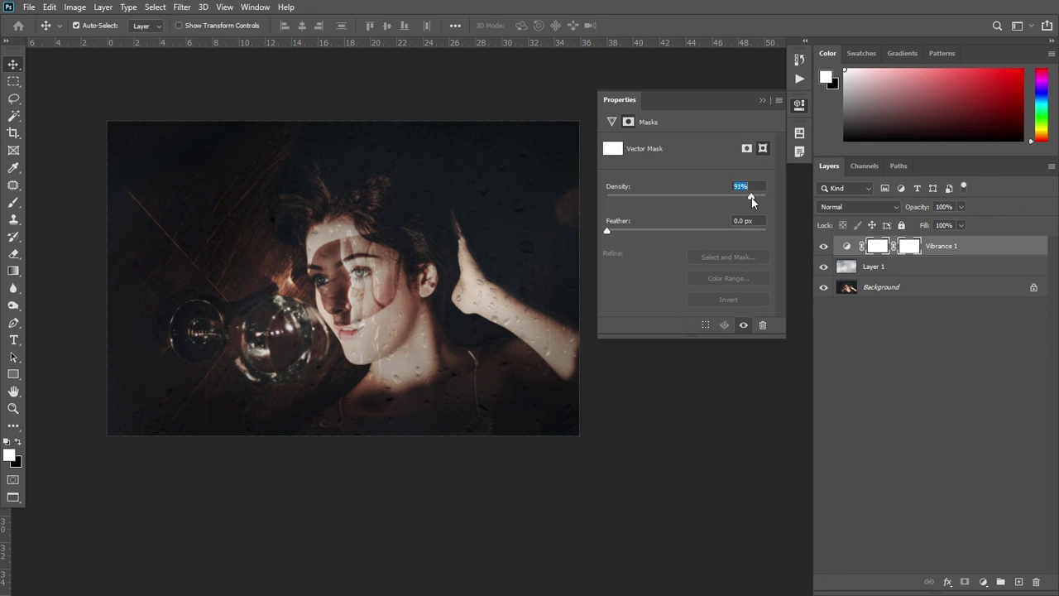
left_click(620, 231)
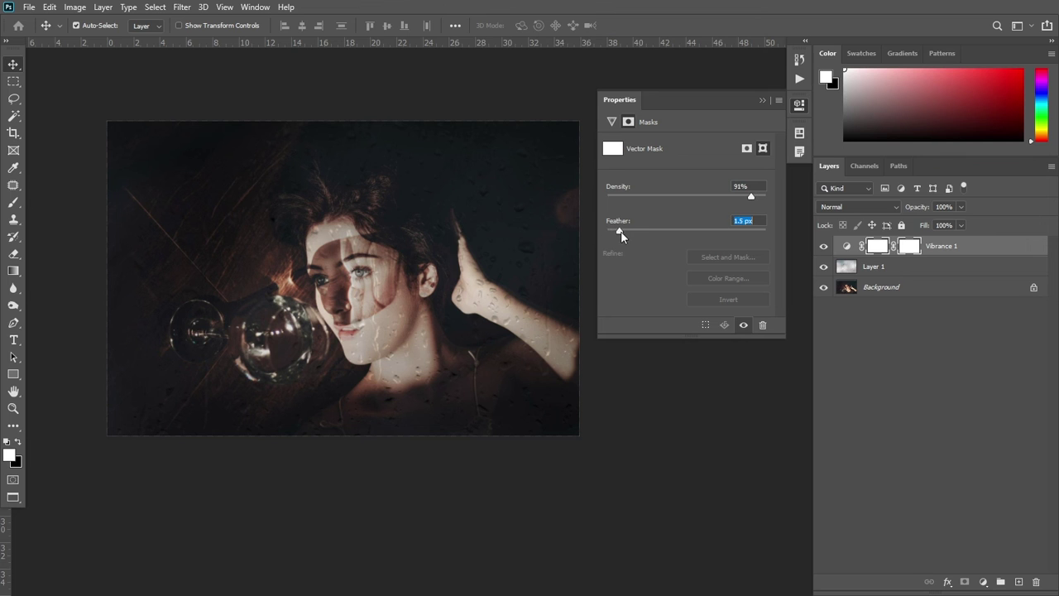
left_click(762, 100)
- Toggle Vibrance 1 off and on to compare, then pan to frame the portrait
scroll(447, 261, "up", 5)
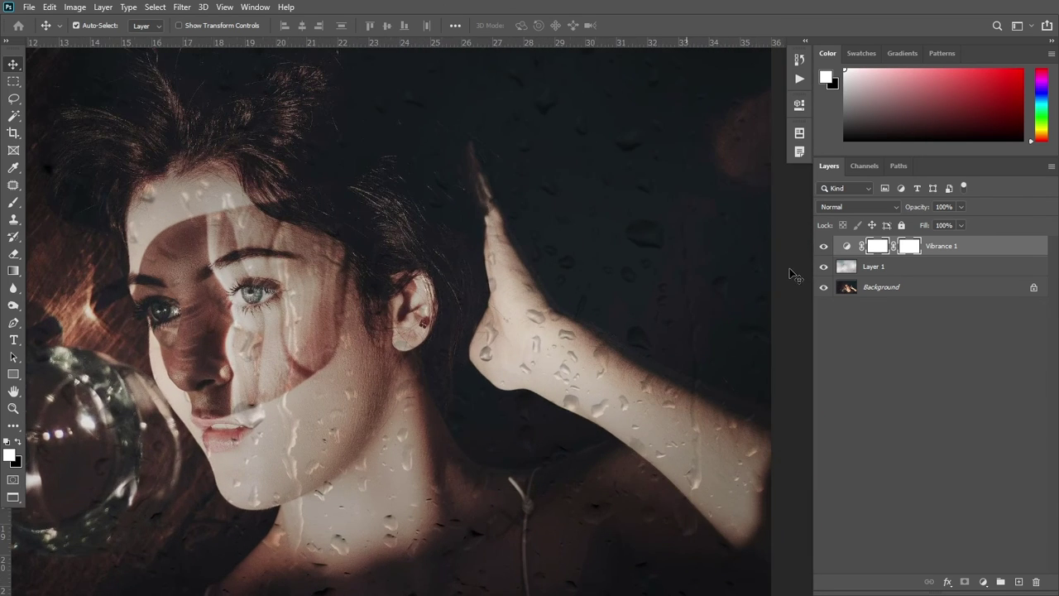
left_click(824, 246)
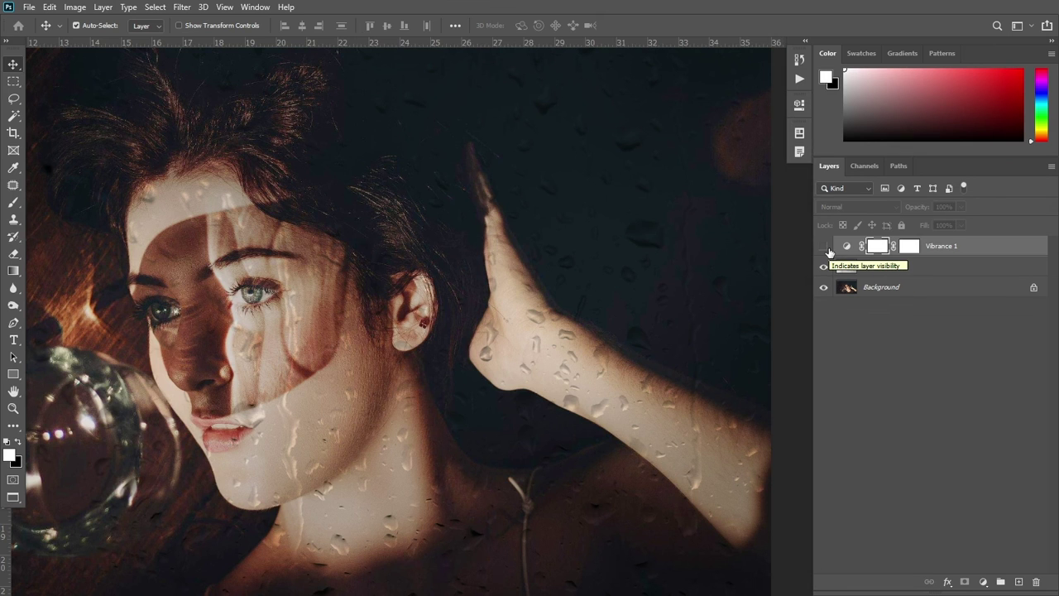
left_click(824, 245)
scroll(376, 249, "down", 2)
scroll(376, 249, "down", 1)
left_click_drag(376, 249, 434, 264)
key("f")
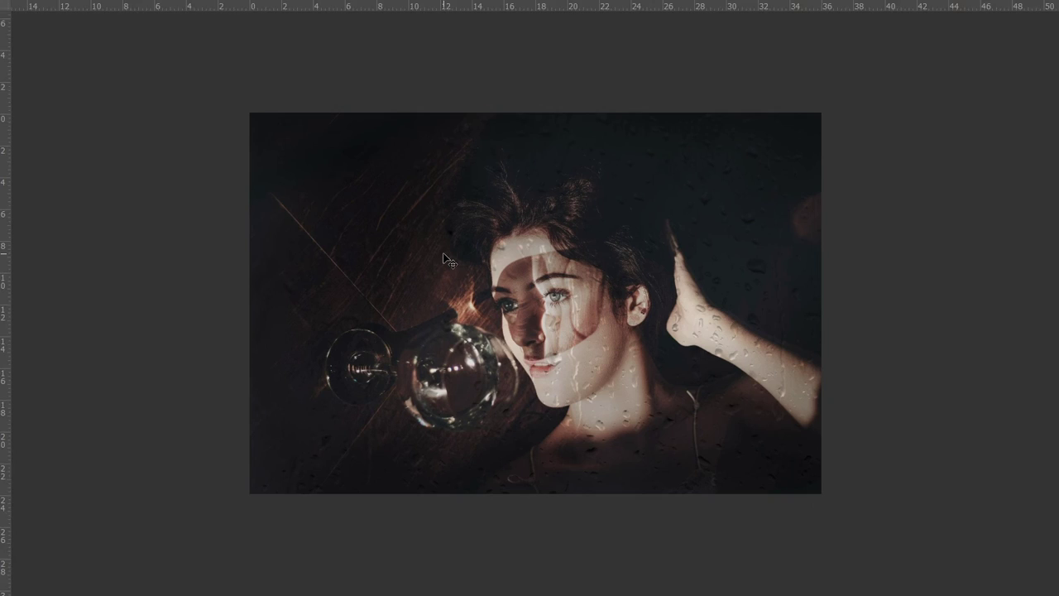
key("f")
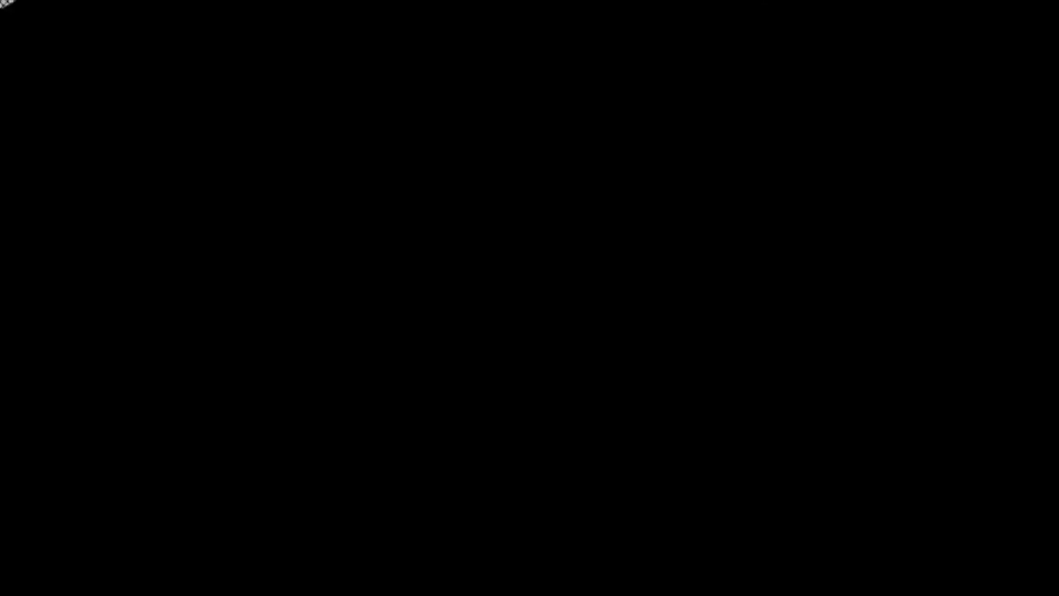